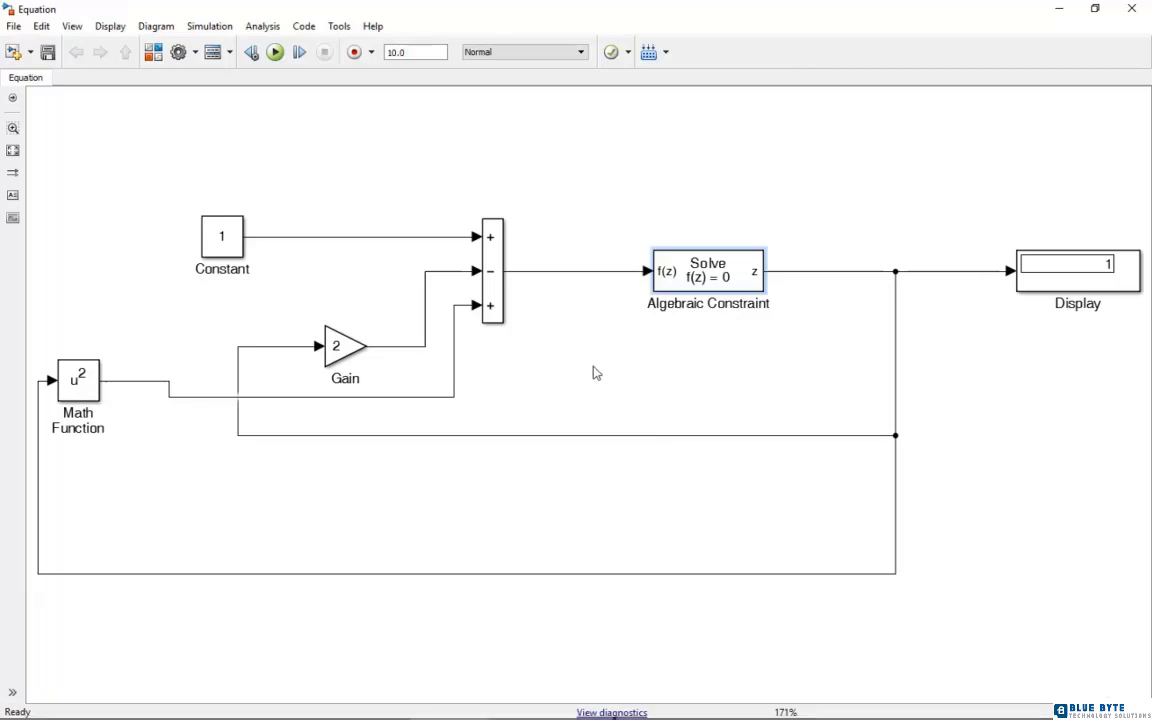
Copy the connected sum, Algebraic Constraint and Display blocks and paste the duplicate below the existing diagram.
{"action": "left_click_drag", "start_coordinate": [1146, 232], "coordinate": [478, 326]}
{"action": "right_click", "coordinate": [498, 291]}
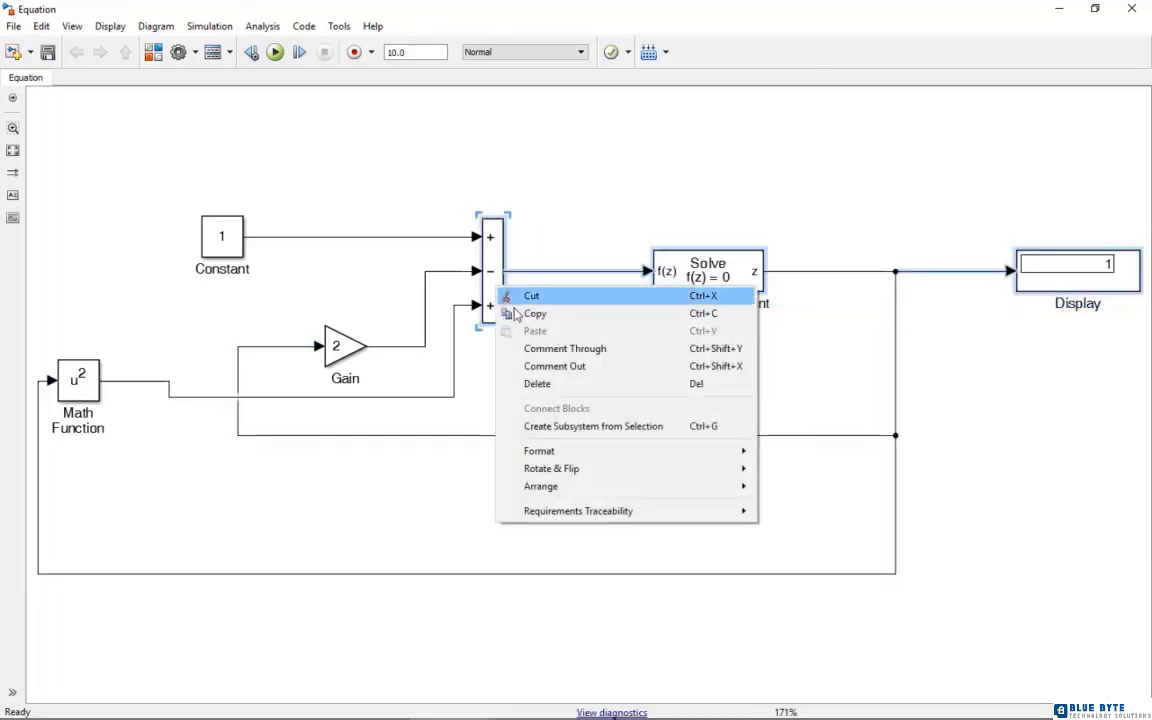
{"action": "left_click", "coordinate": [527, 316]}
{"action": "right_click", "coordinate": [934, 650]}
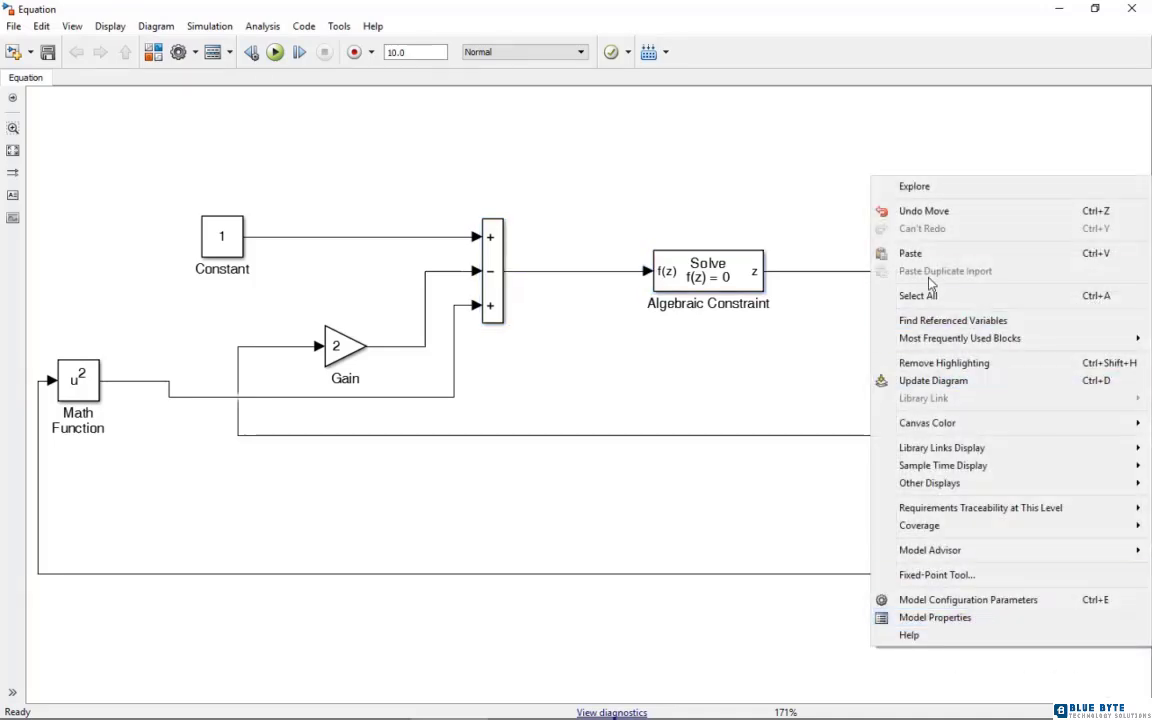
{"action": "left_click", "coordinate": [913, 253]}
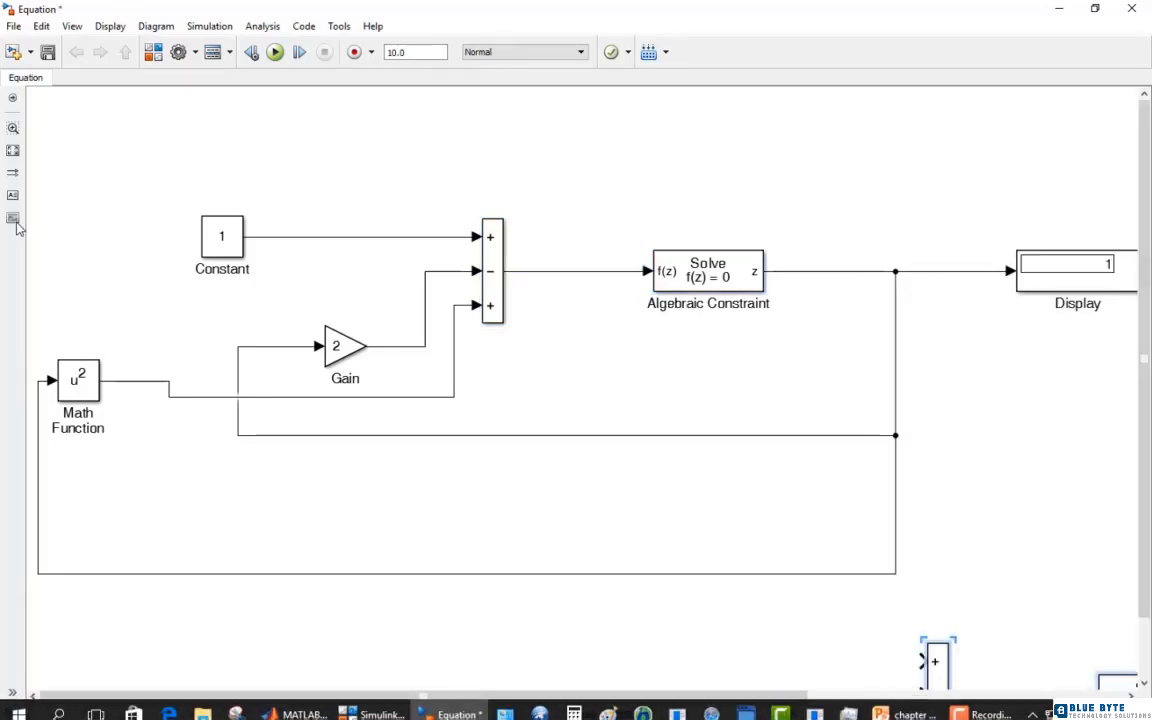
{"action": "left_click", "coordinate": [13, 150]}
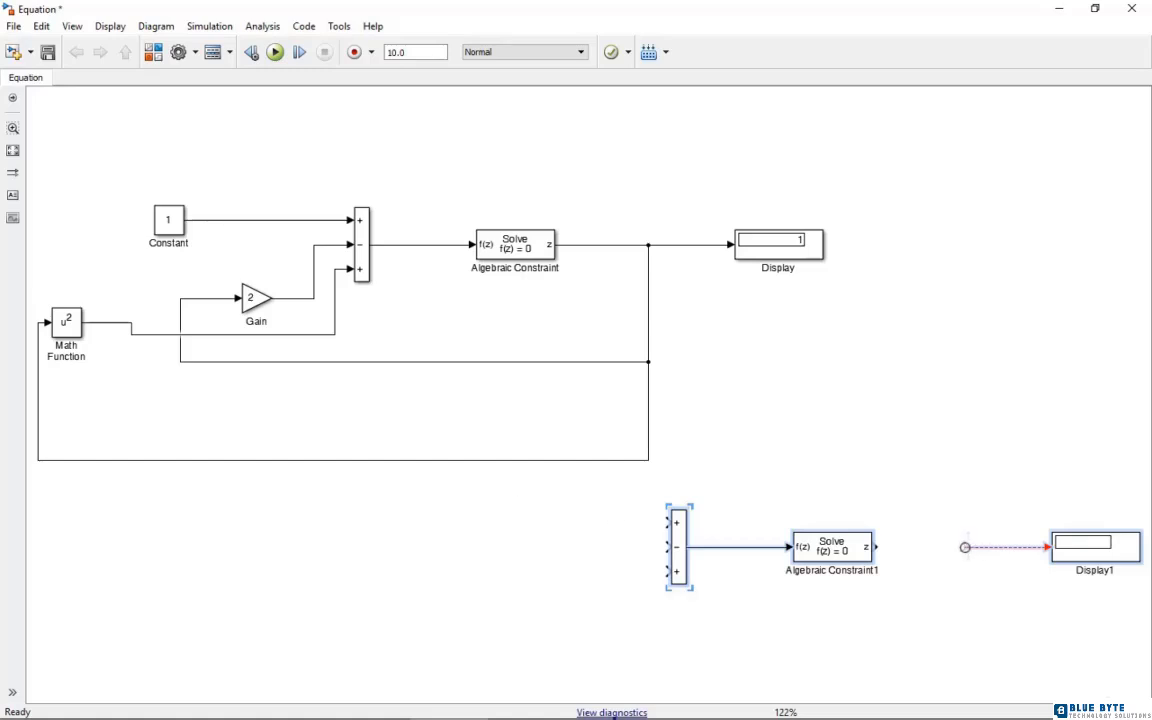
Replace the copied Display's dangling input line with a connection from the copied Algebraic Constraint, and move the Display closer to it.
{"action": "left_click", "coordinate": [962, 588]}
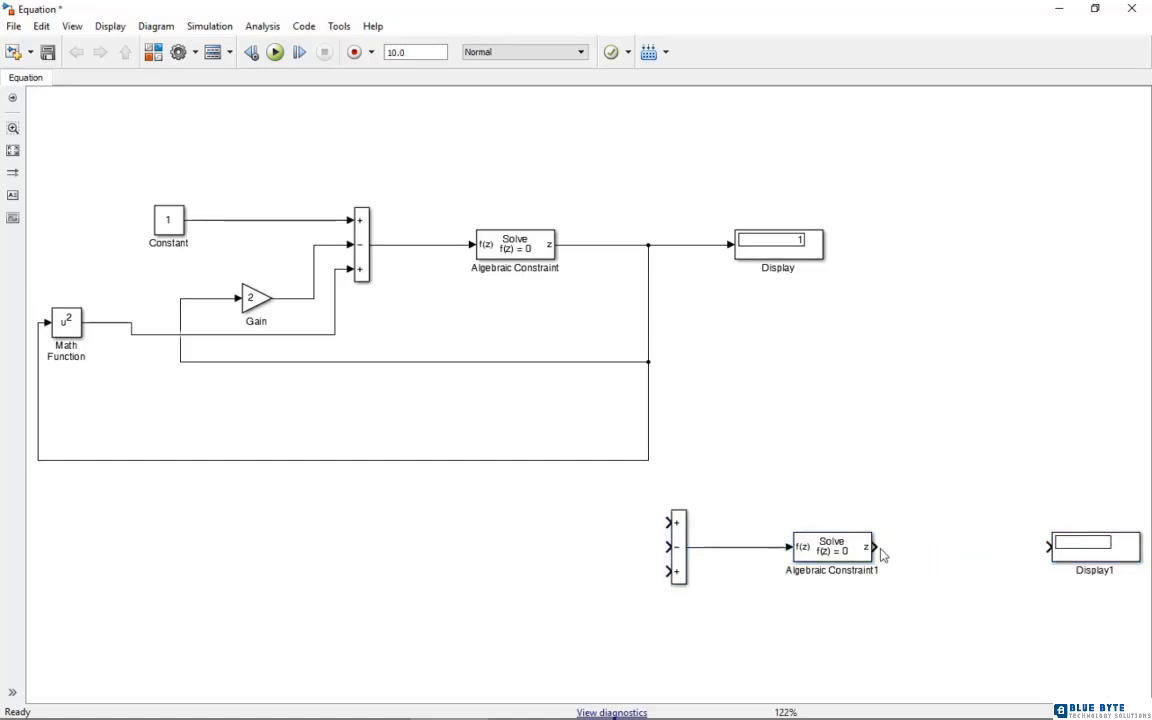
{"action": "left_click_drag", "start_coordinate": [880, 550], "coordinate": [1049, 546]}
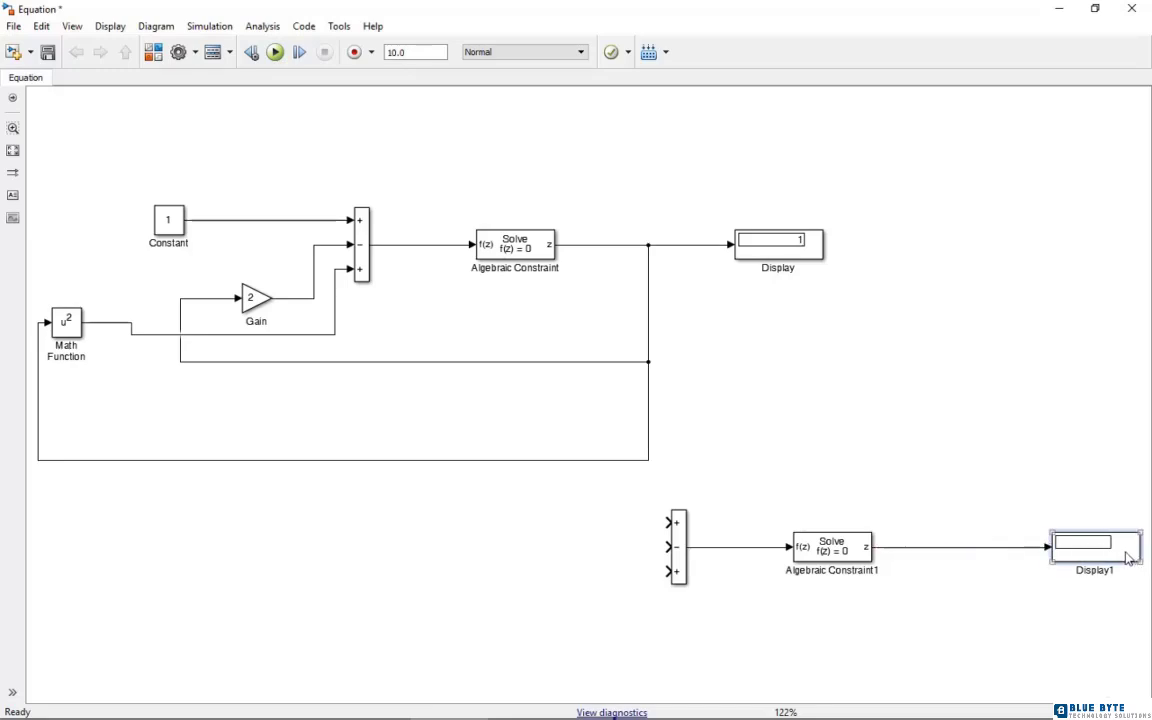
{"action": "left_click_drag", "start_coordinate": [1126, 554], "coordinate": [1053, 552]}
{"action": "left_click", "coordinate": [990, 655]}
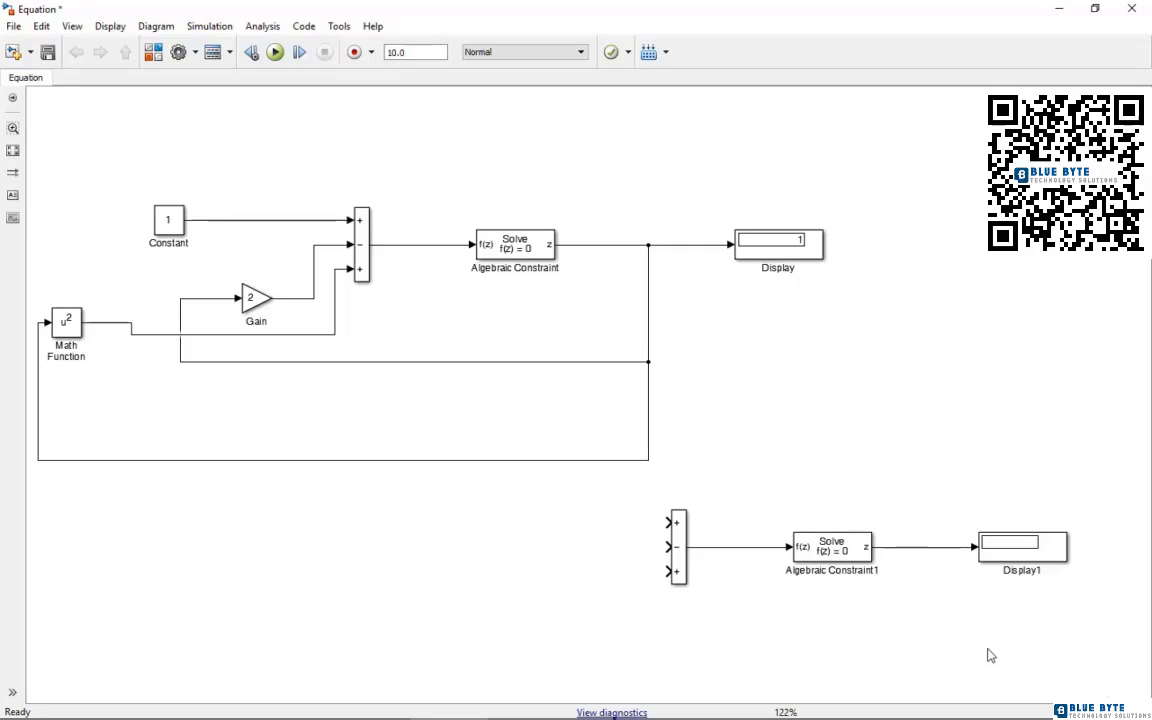
Move the copied sum, Algebraic Constraint and Display chain left so it sits beneath the original circuit.
{"action": "left_click_drag", "start_coordinate": [1090, 512], "coordinate": [651, 626]}
{"action": "left_click_drag", "start_coordinate": [863, 548], "coordinate": [692, 548]}
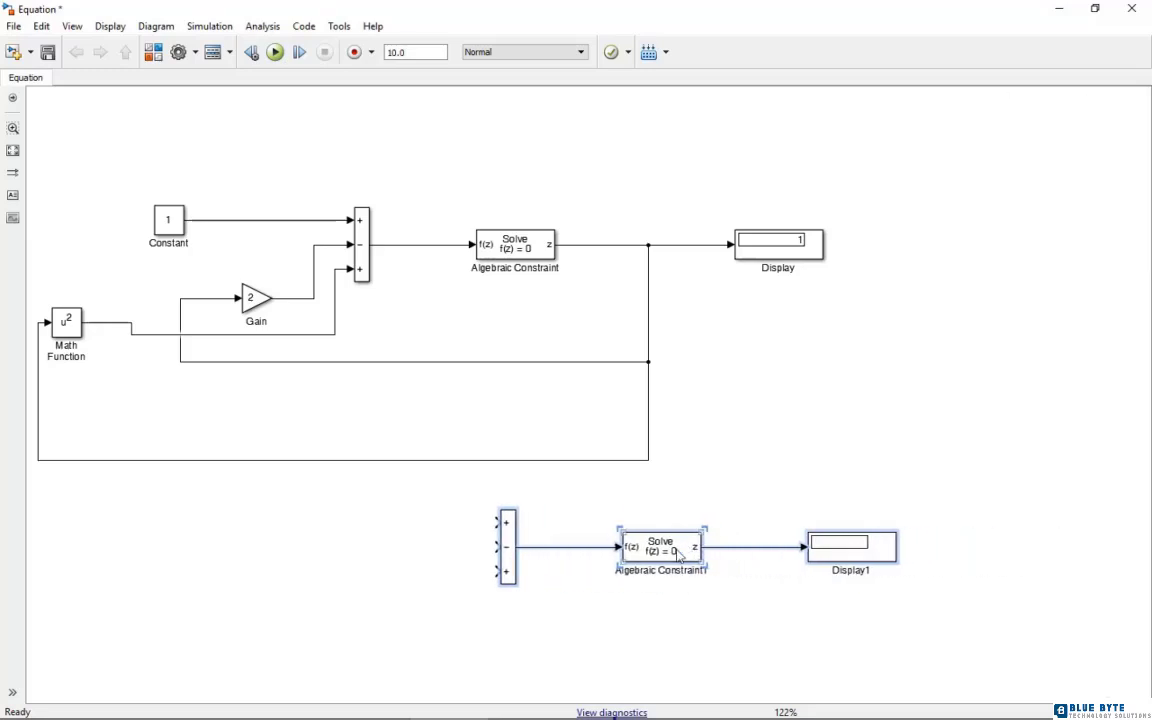
{"action": "left_click_drag", "start_coordinate": [689, 541], "coordinate": [684, 541]}
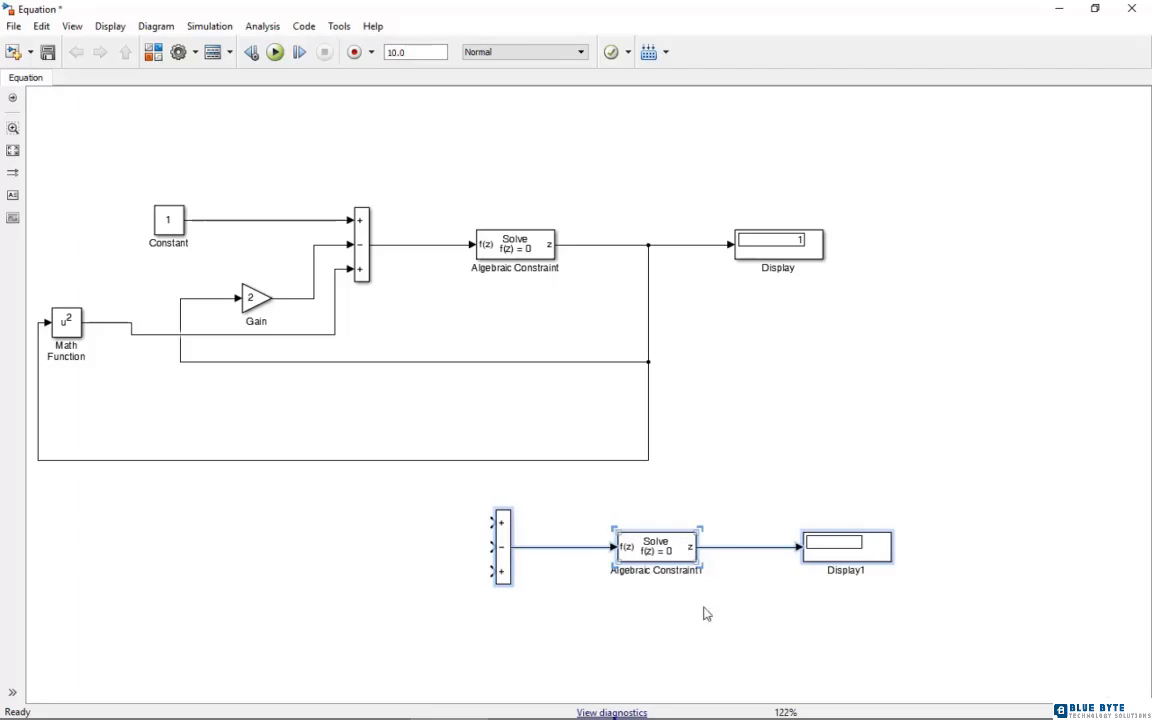
Check the second equation in the chapter 6 presentation and set the copied sum block's list of signs to +-+-.
{"action": "mouse_move", "coordinate": [711, 718]}
{"action": "left_click", "coordinate": [907, 704]}
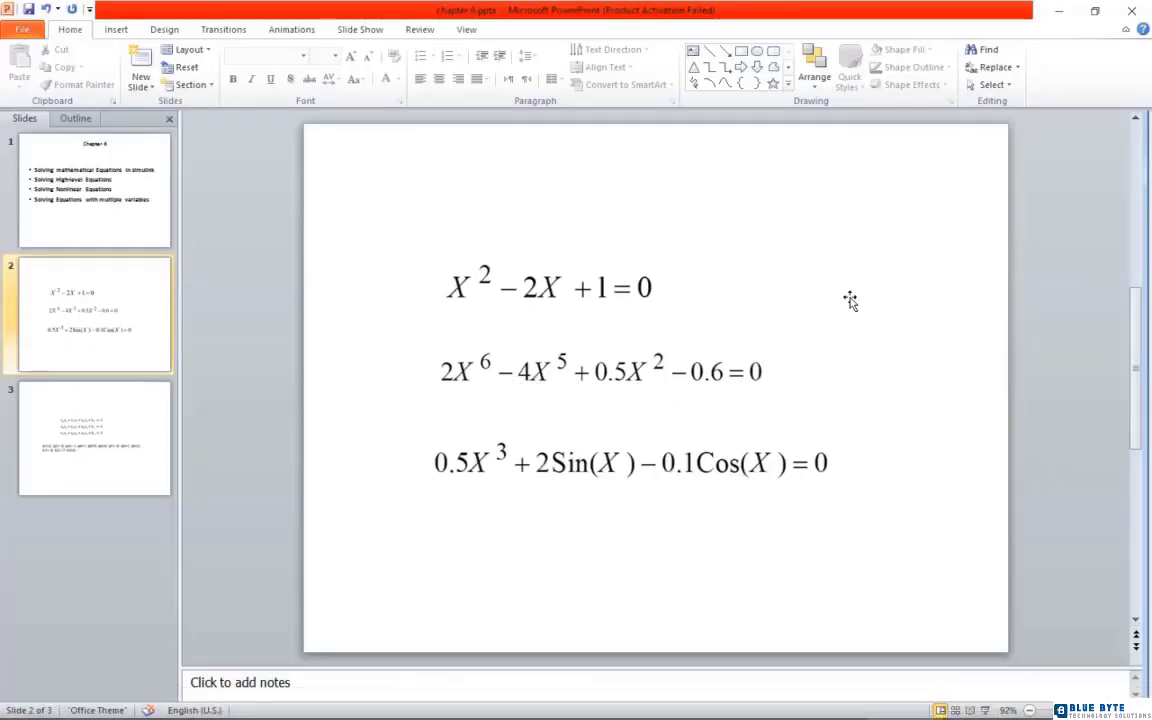
{"action": "key", "text": "alt+Tab"}
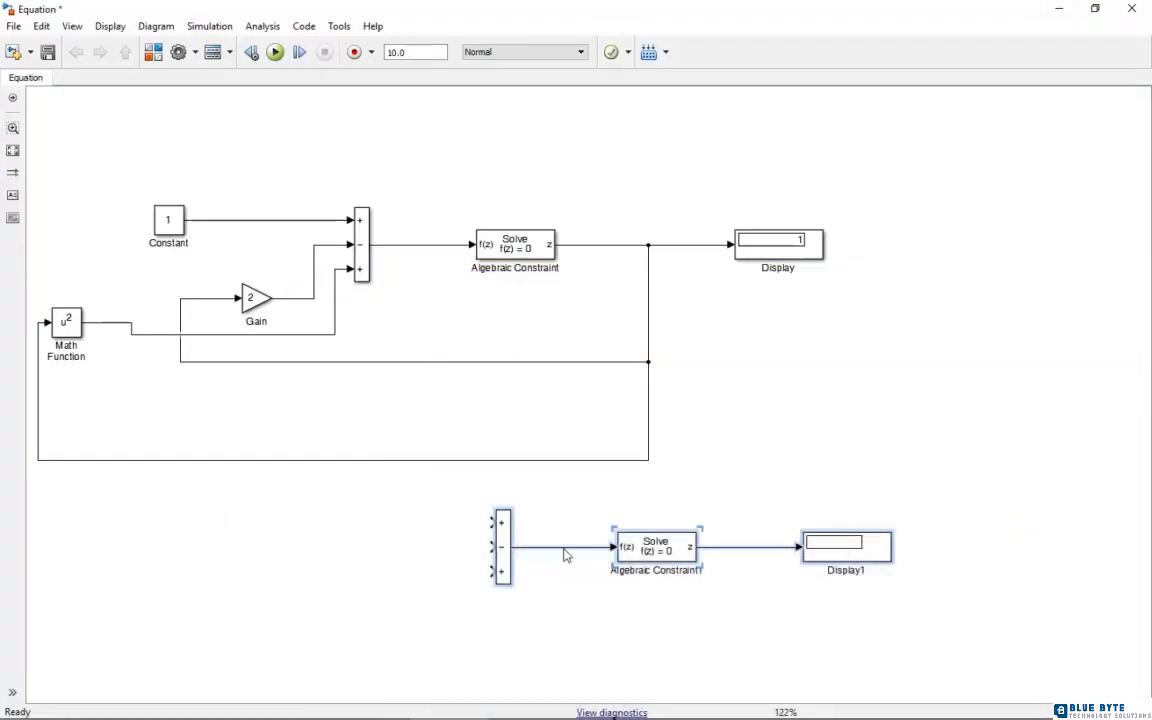
{"action": "left_click", "coordinate": [493, 546]}
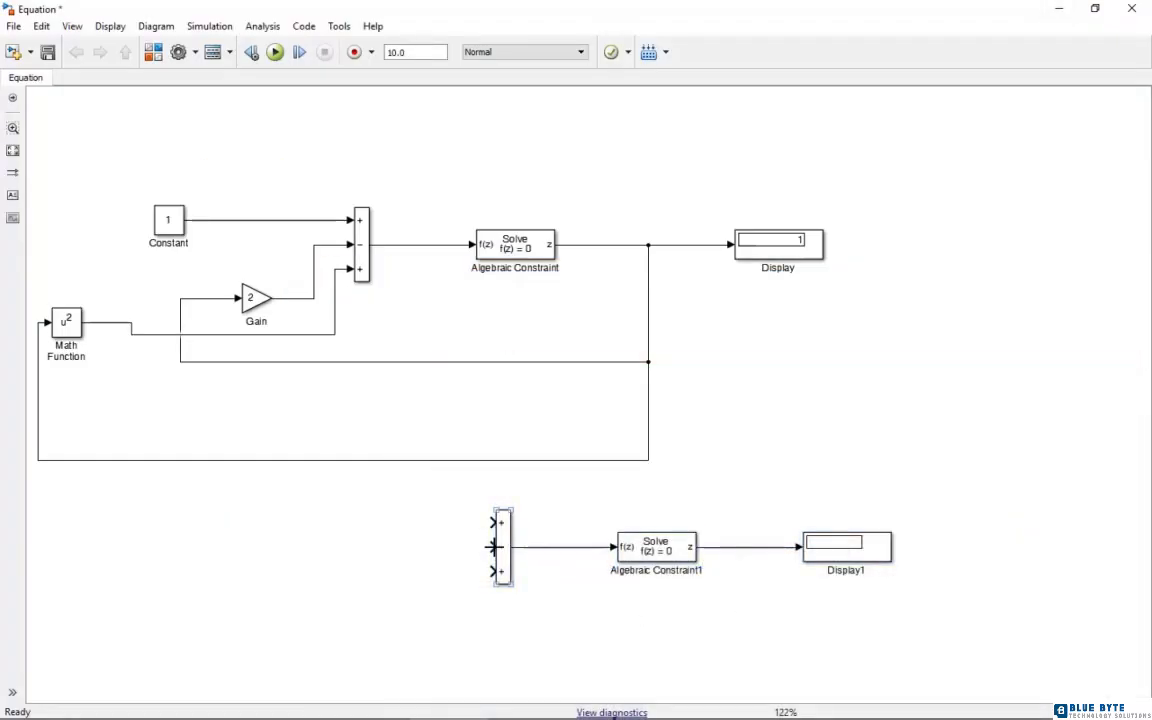
{"action": "double_click", "coordinate": [497, 546]}
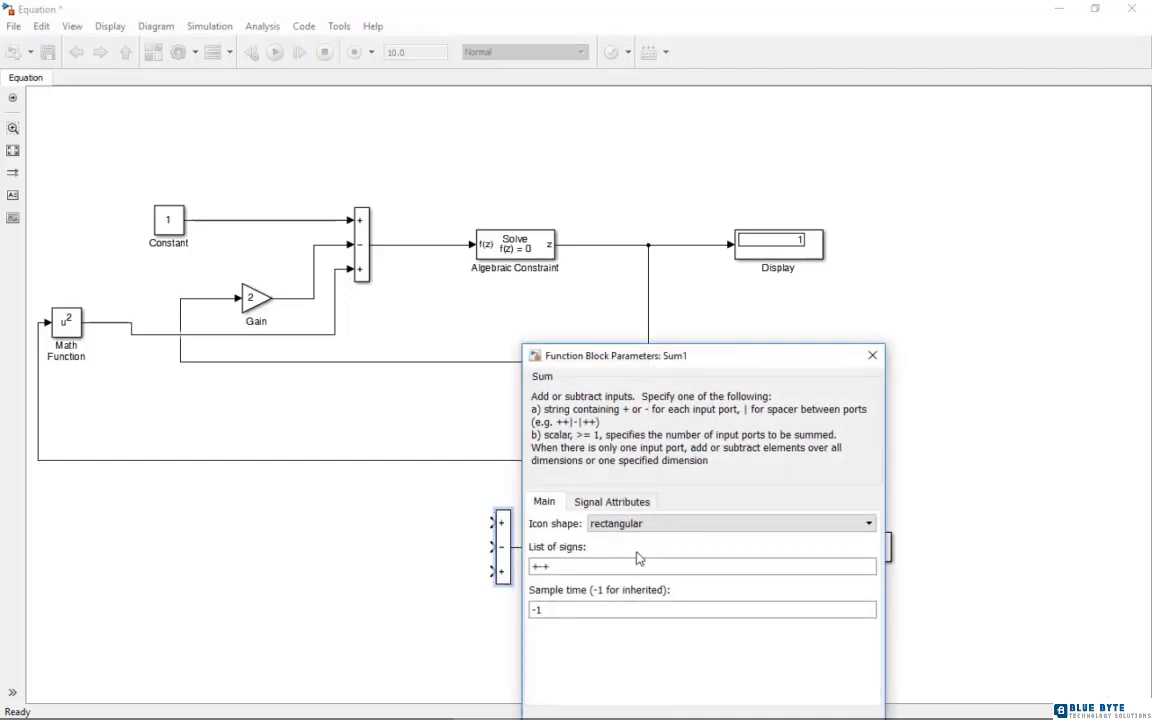
{"action": "left_click", "coordinate": [605, 566]}
{"action": "double_click", "coordinate": [605, 566]}
{"action": "left_click", "coordinate": [605, 566]}
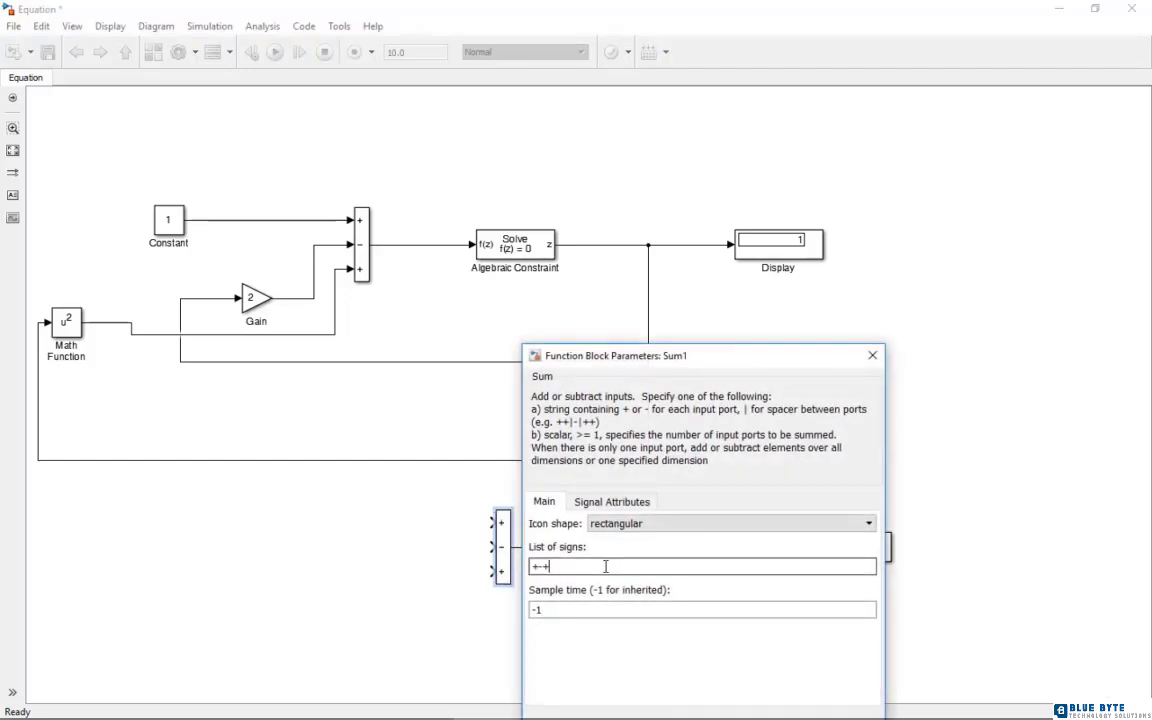
{"action": "type", "text": "|"}
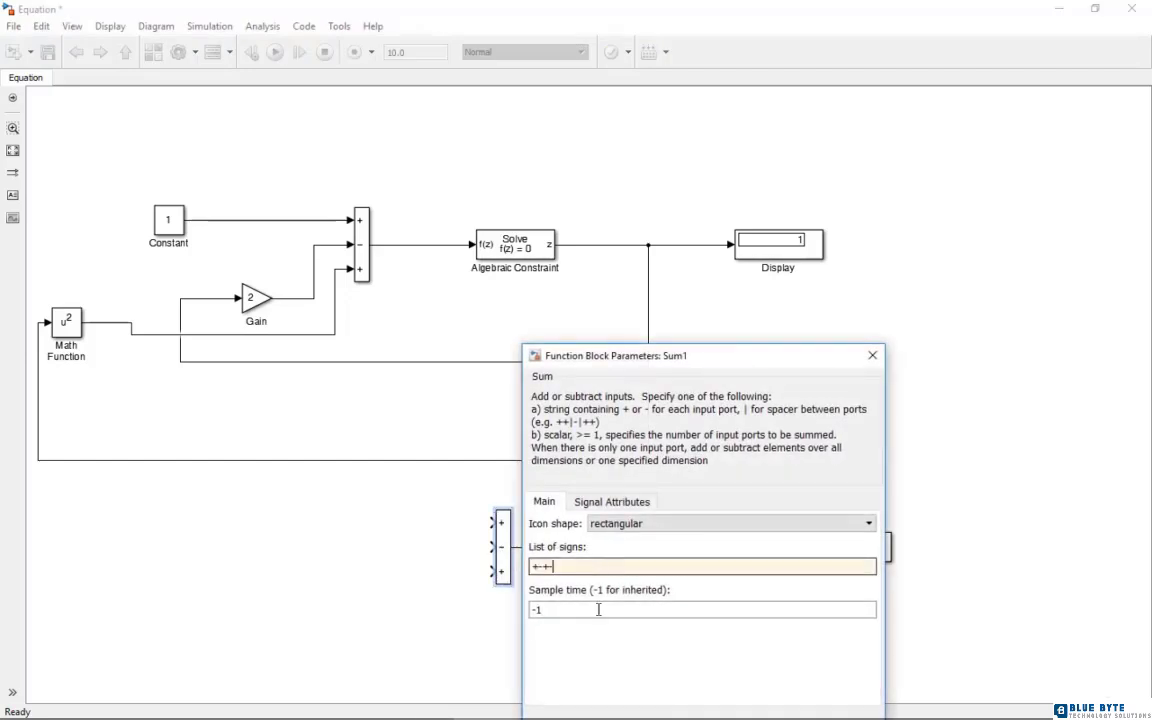
{"action": "type", "text": "-"}
{"action": "left_click_drag", "start_coordinate": [735, 360], "coordinate": [727, 272]}
{"action": "left_click", "coordinate": [653, 650]}
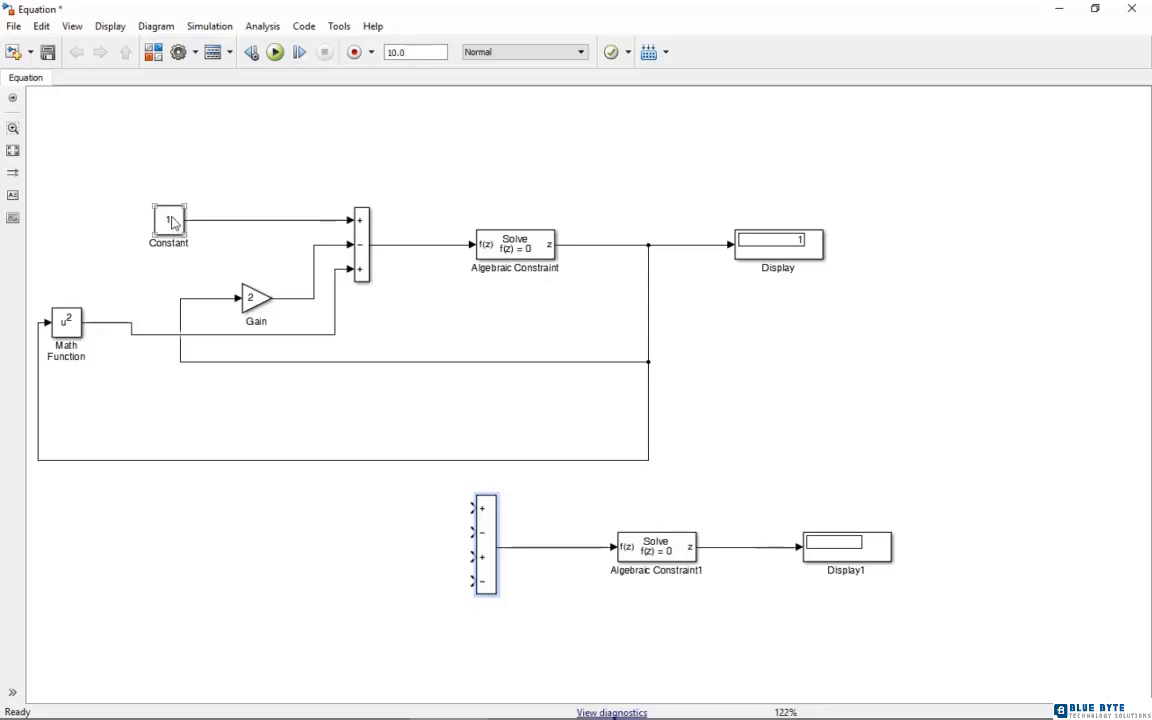
Duplicate the Constant, Gain and Math Function blocks into the empty area before the copied sum block.
{"action": "left_click_drag", "start_coordinate": [172, 227], "coordinate": [172, 514]}
{"action": "left_click_drag", "start_coordinate": [254, 303], "coordinate": [255, 585]}
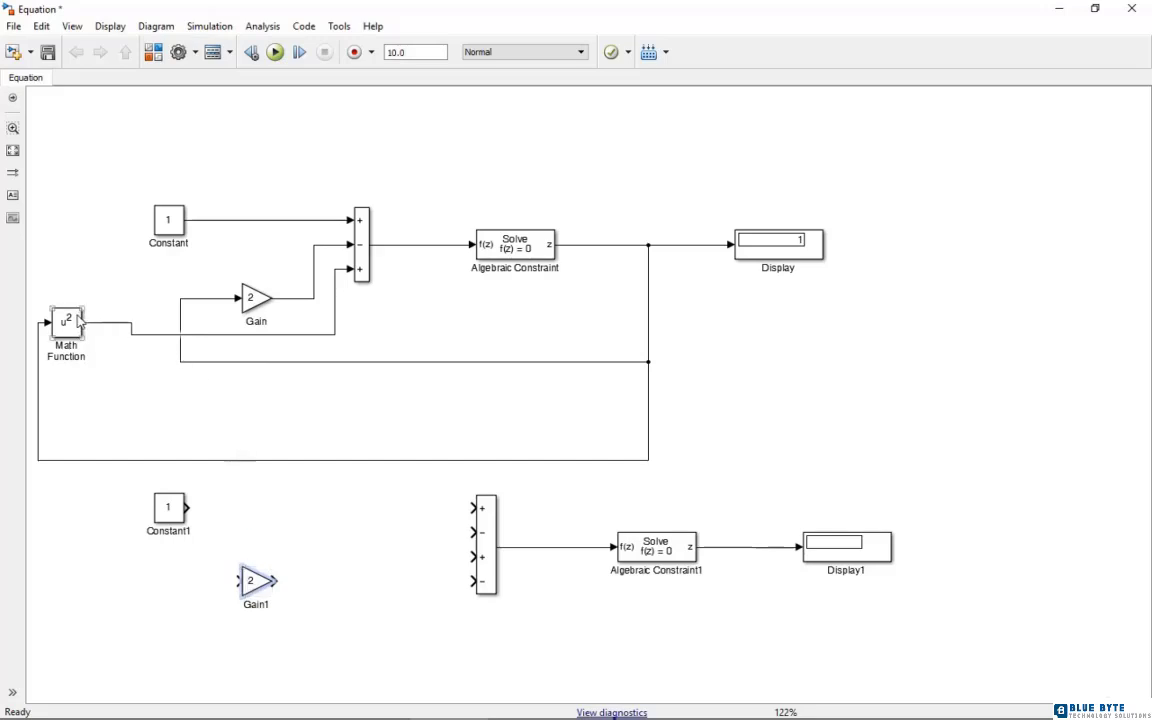
{"action": "left_click_drag", "start_coordinate": [66, 322], "coordinate": [169, 677]}
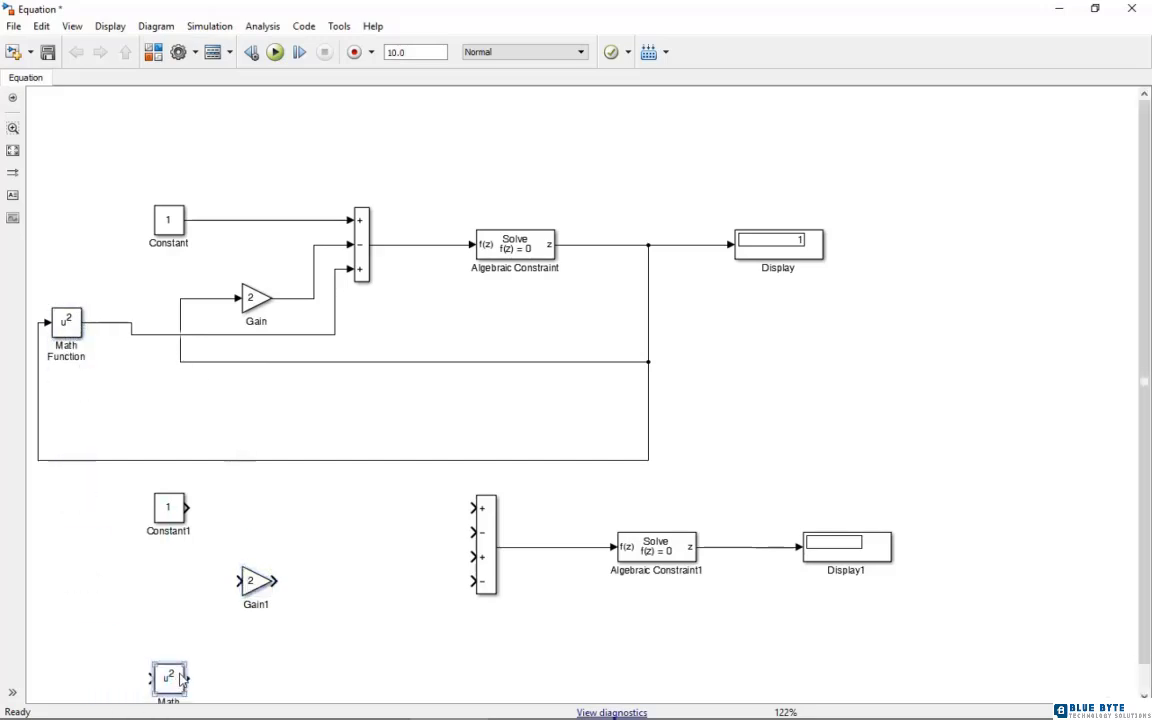
Set the copied Constant to 0.6 as in the slide's second equation and wire it to the sum's fourth input.
{"action": "mouse_move", "coordinate": [978, 700]}
{"action": "left_click", "coordinate": [905, 703]}
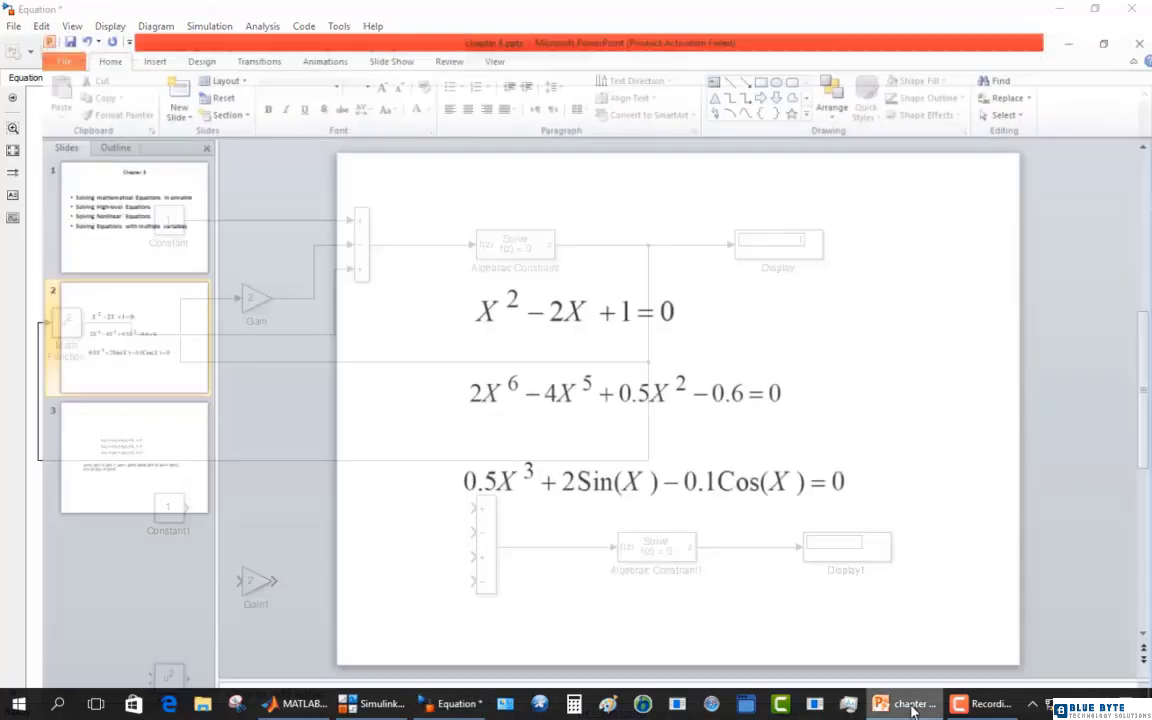
{"action": "left_click", "coordinate": [1058, 9]}
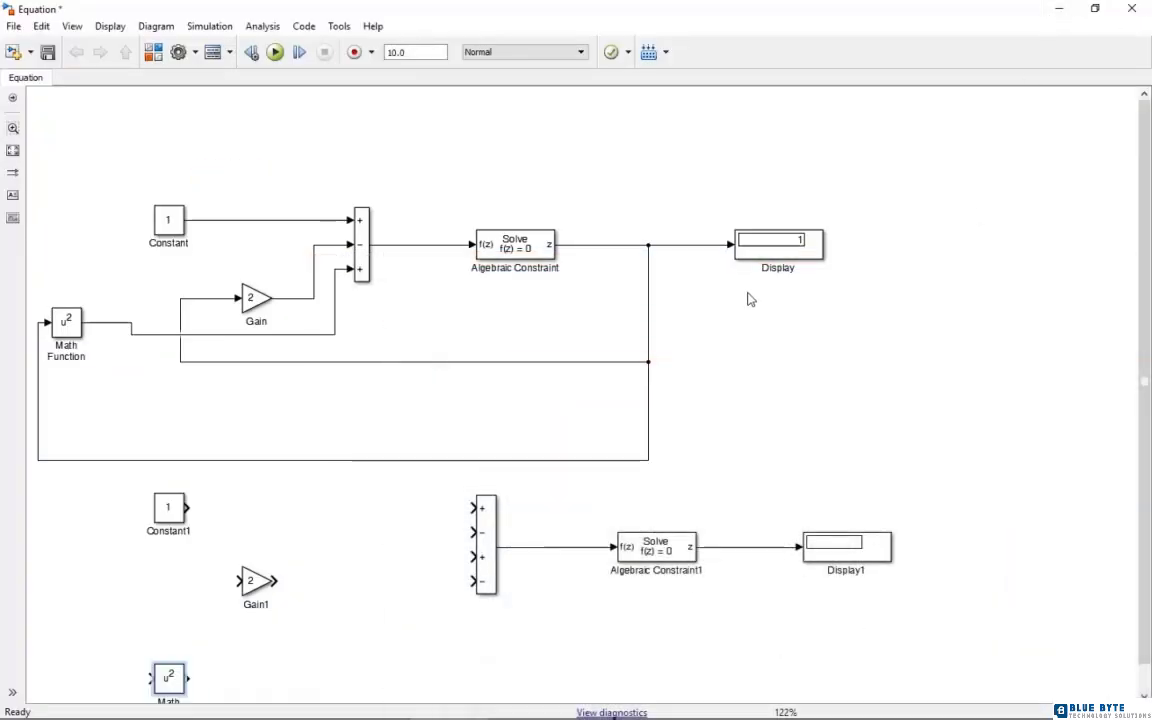
{"action": "double_click", "coordinate": [169, 511]}
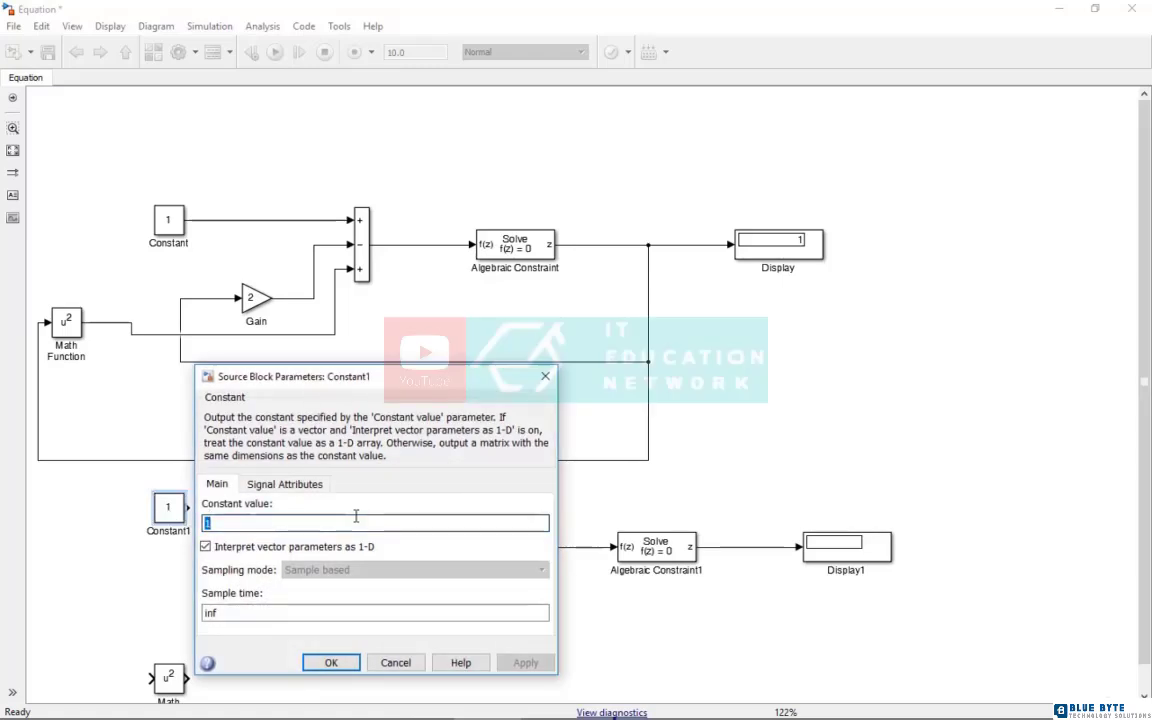
{"action": "type", "text": "0.6"}
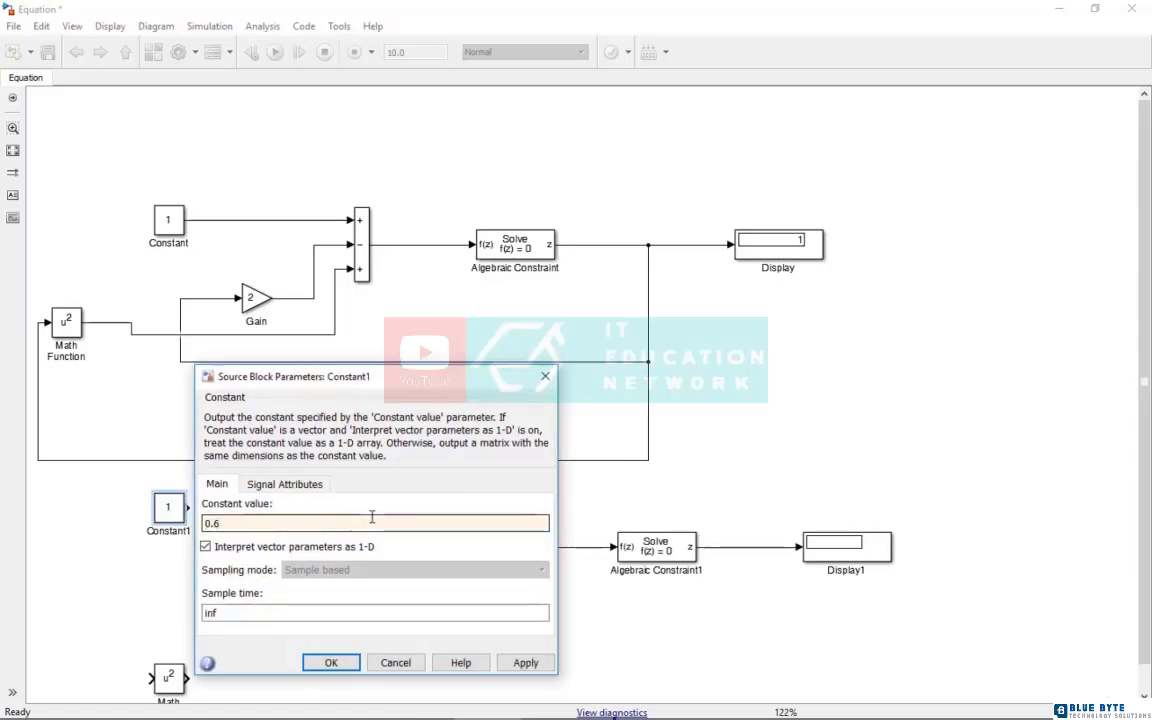
{"action": "left_click", "coordinate": [330, 663]}
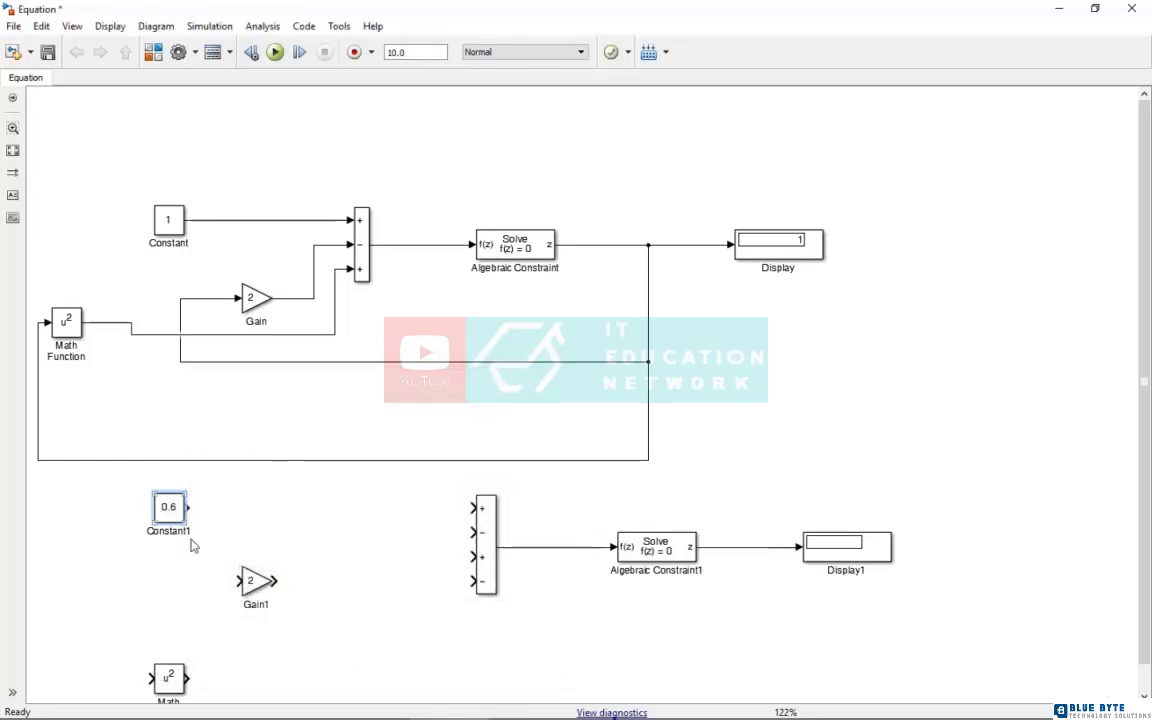
{"action": "left_click_drag", "start_coordinate": [166, 519], "coordinate": [337, 650]}
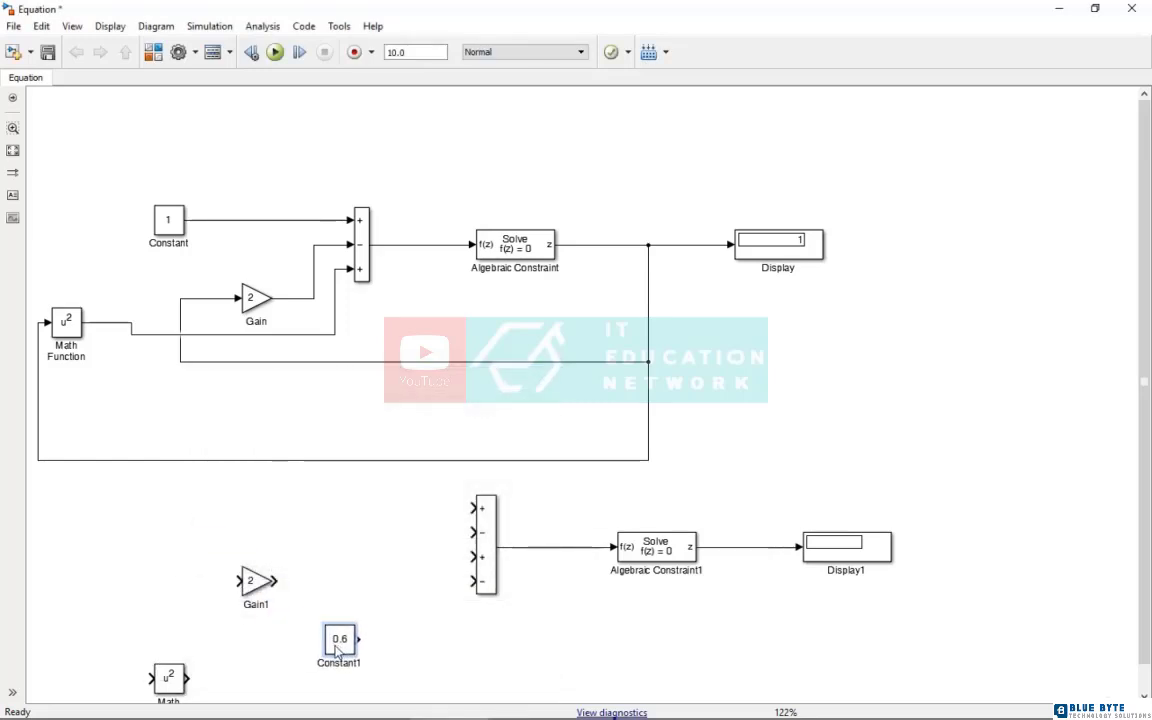
{"action": "left_click_drag", "start_coordinate": [357, 638], "coordinate": [470, 583]}
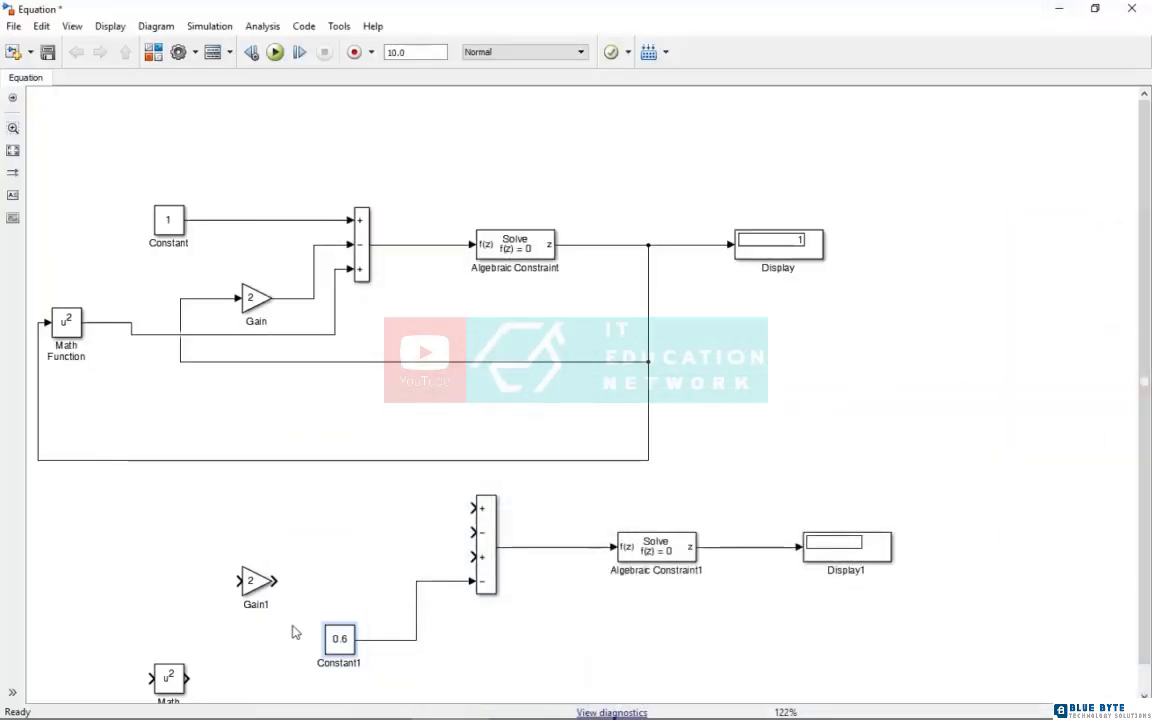
Chain the copied Math Function and Gain into the sum's third input, and feed the copied Algebraic Constraint's output back to the Math Function.
{"action": "left_click_drag", "start_coordinate": [168, 678], "coordinate": [475, 557]}
{"action": "left_click_drag", "start_coordinate": [290, 555], "coordinate": [327, 556]}
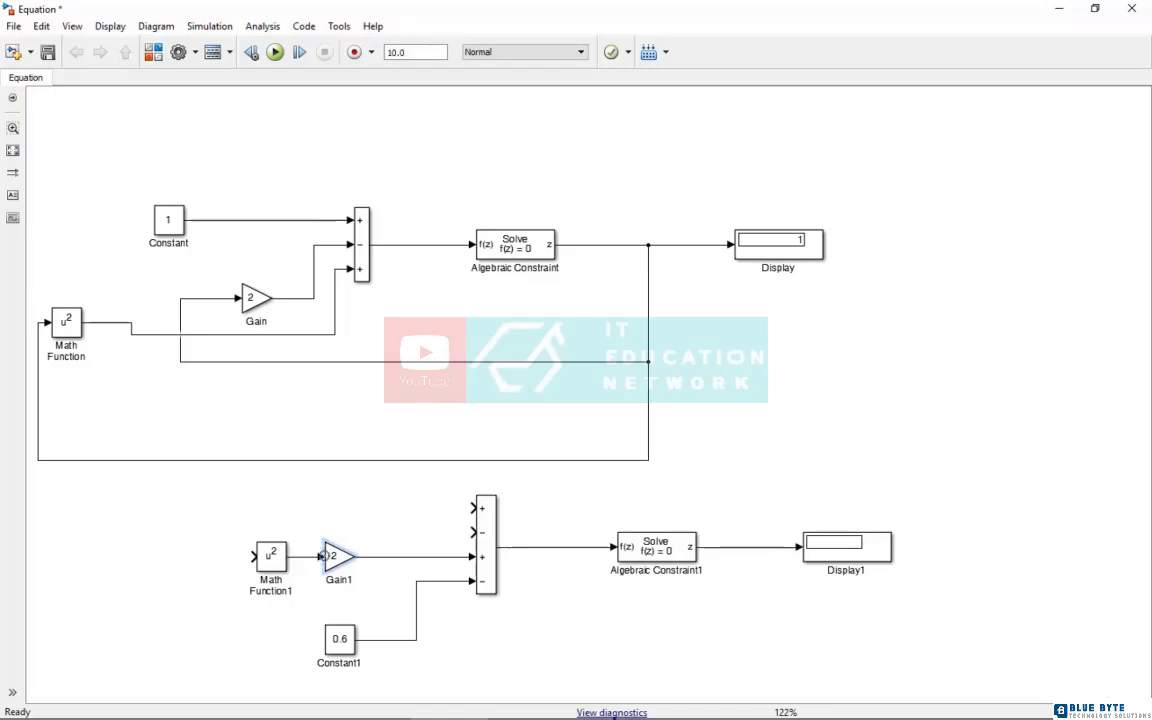
{"action": "left_click", "coordinate": [337, 560]}
{"action": "left_click_drag", "start_coordinate": [756, 547], "coordinate": [252, 461]}
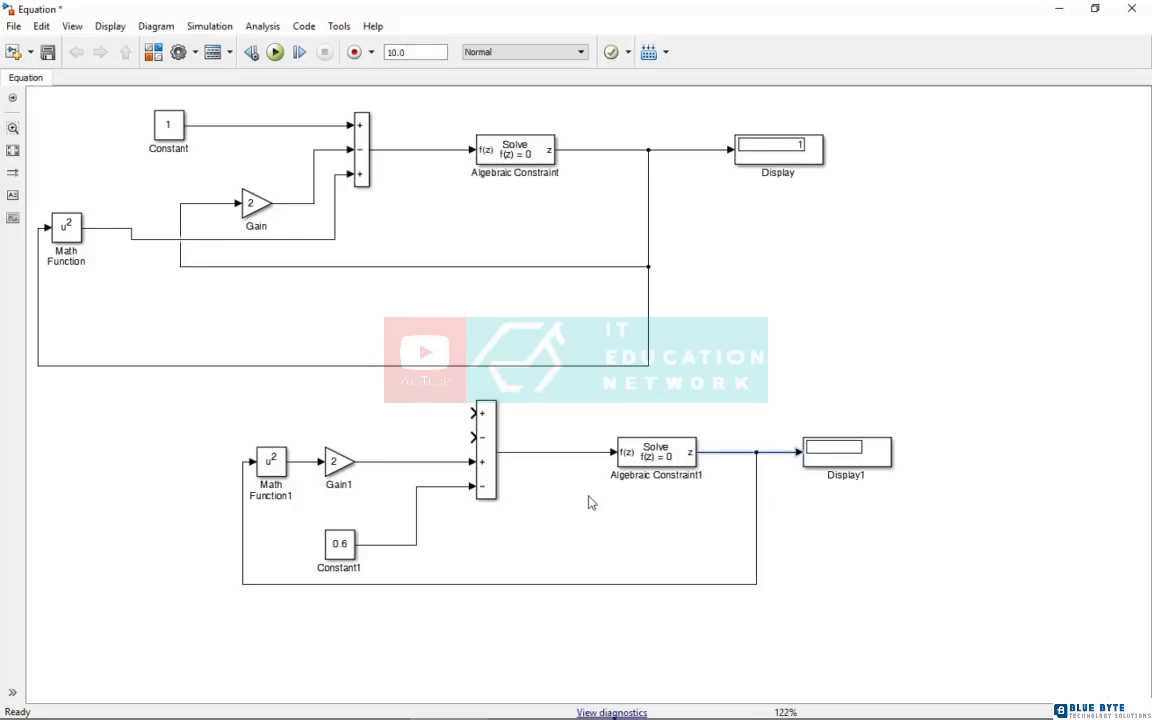
Set the gain of the Gain block feeding the sum's third input to 0.5.
{"action": "double_click", "coordinate": [337, 461]}
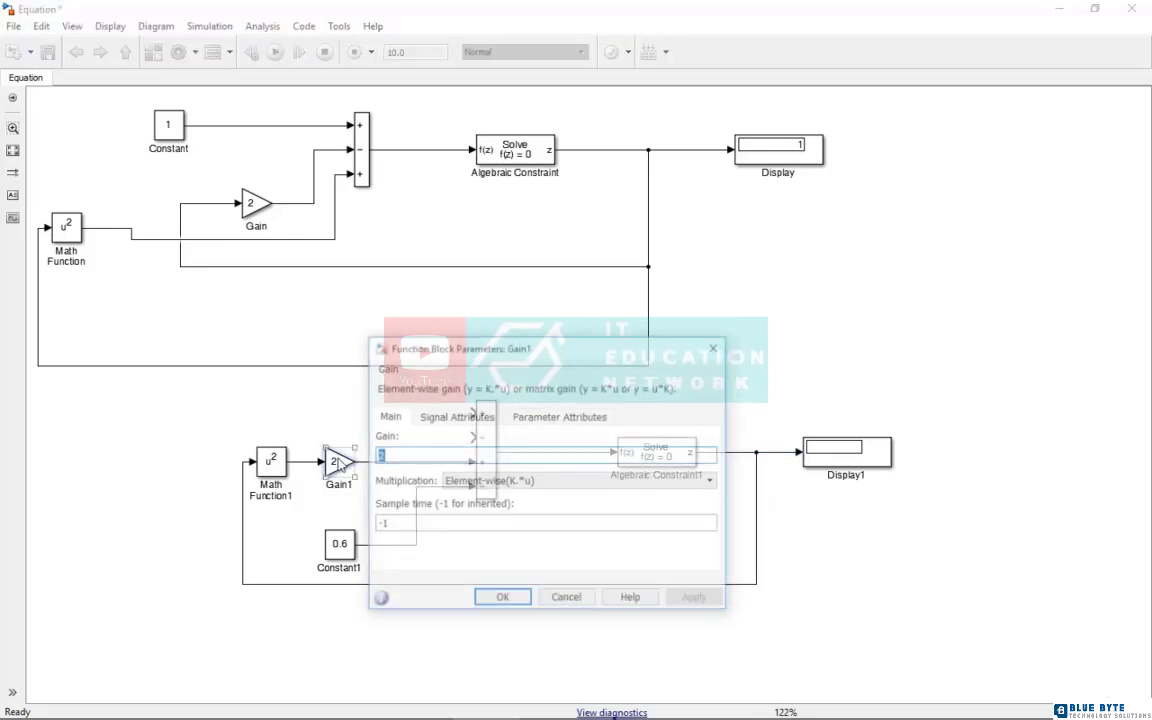
{"action": "type", "text": "0.5"}
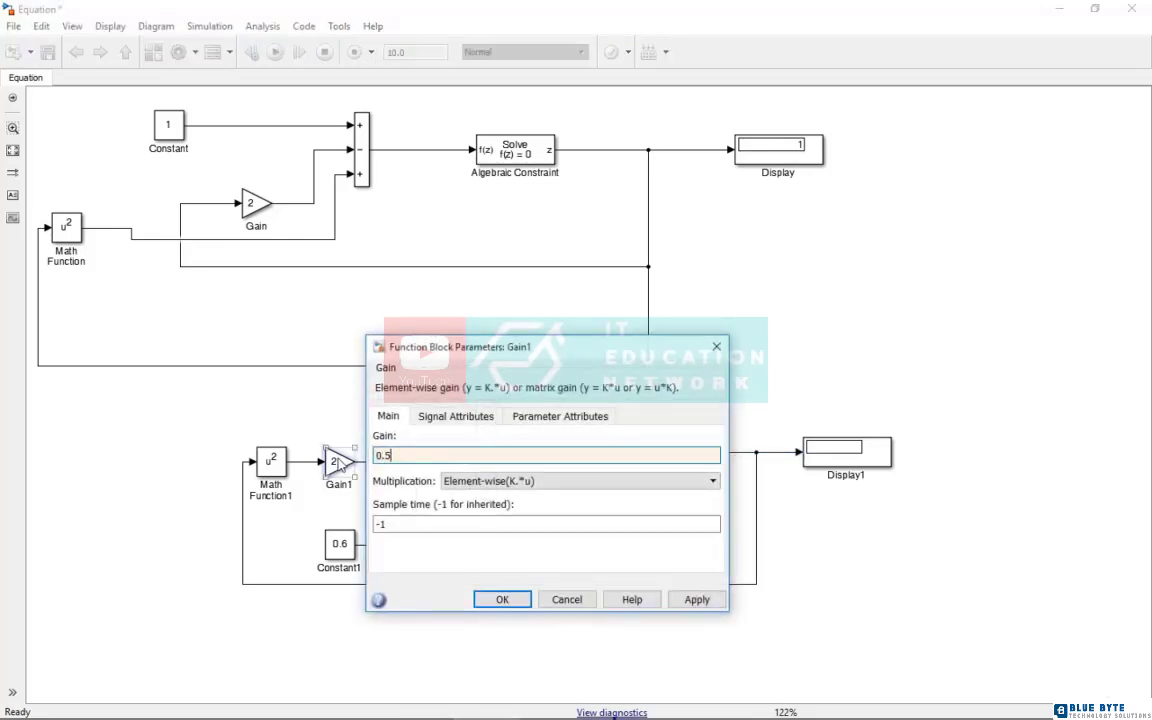
{"action": "left_click", "coordinate": [516, 602]}
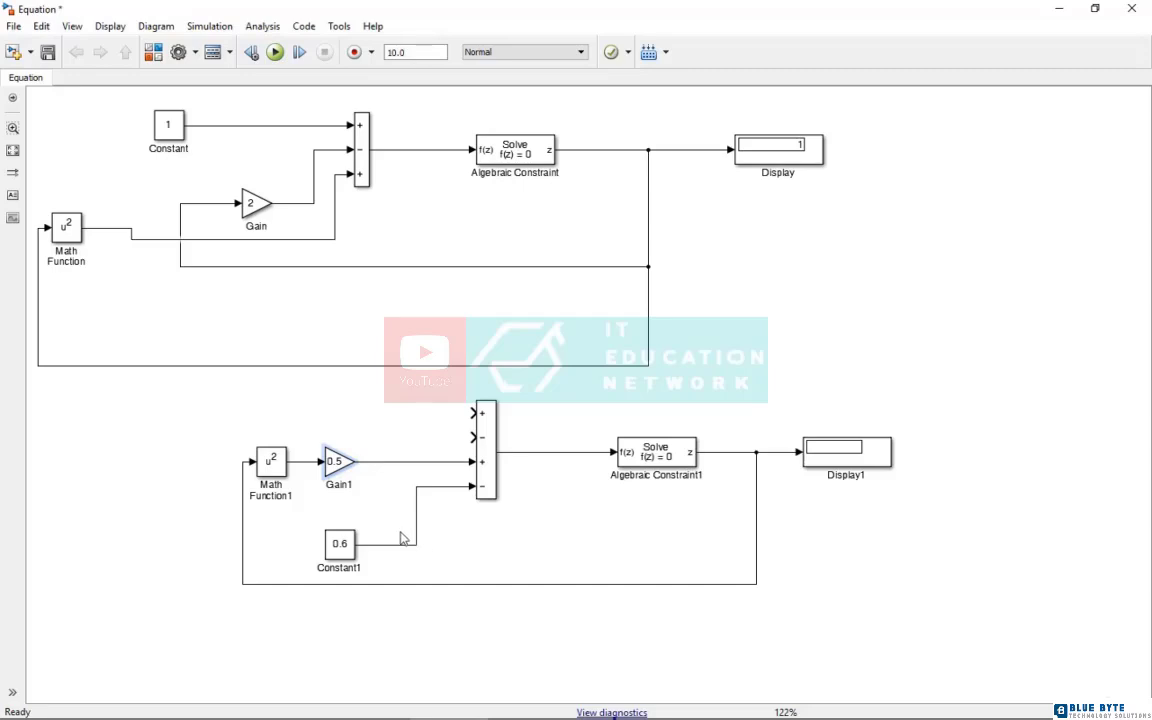
{"action": "left_click", "coordinate": [481, 480]}
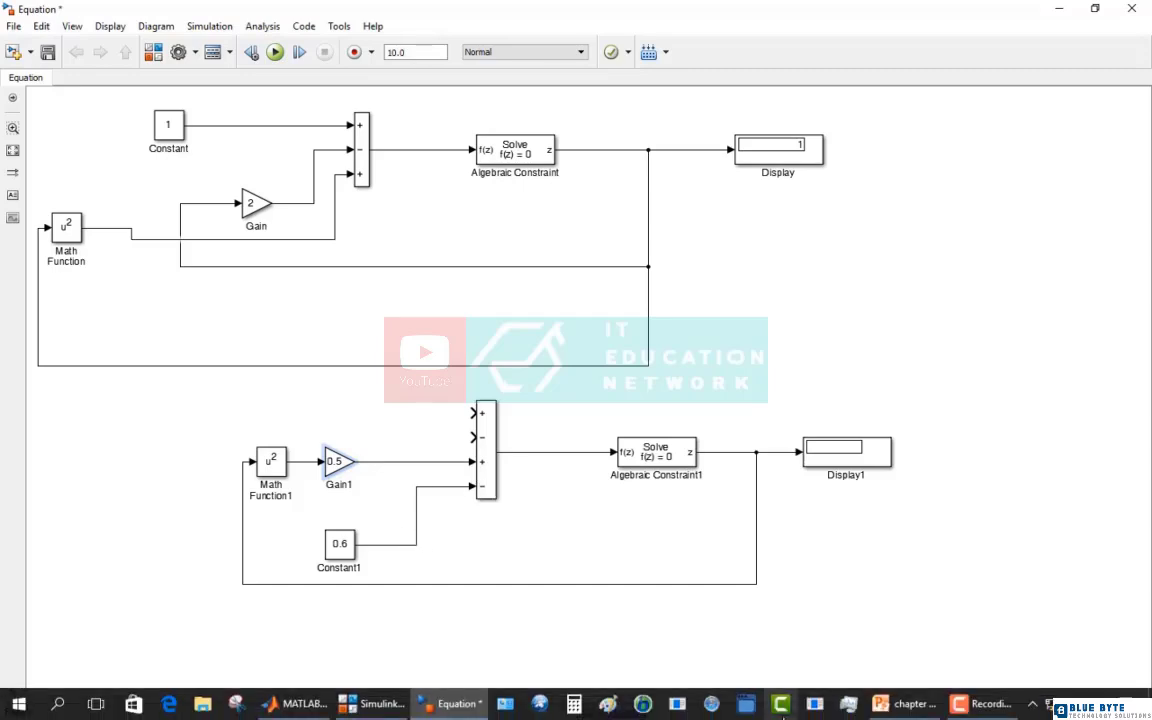
Recheck the equation in the presentation, and duplicate the squared Math Function and 0.5 Gain pair just above the original without its loose output line.
{"action": "left_click", "coordinate": [895, 705]}
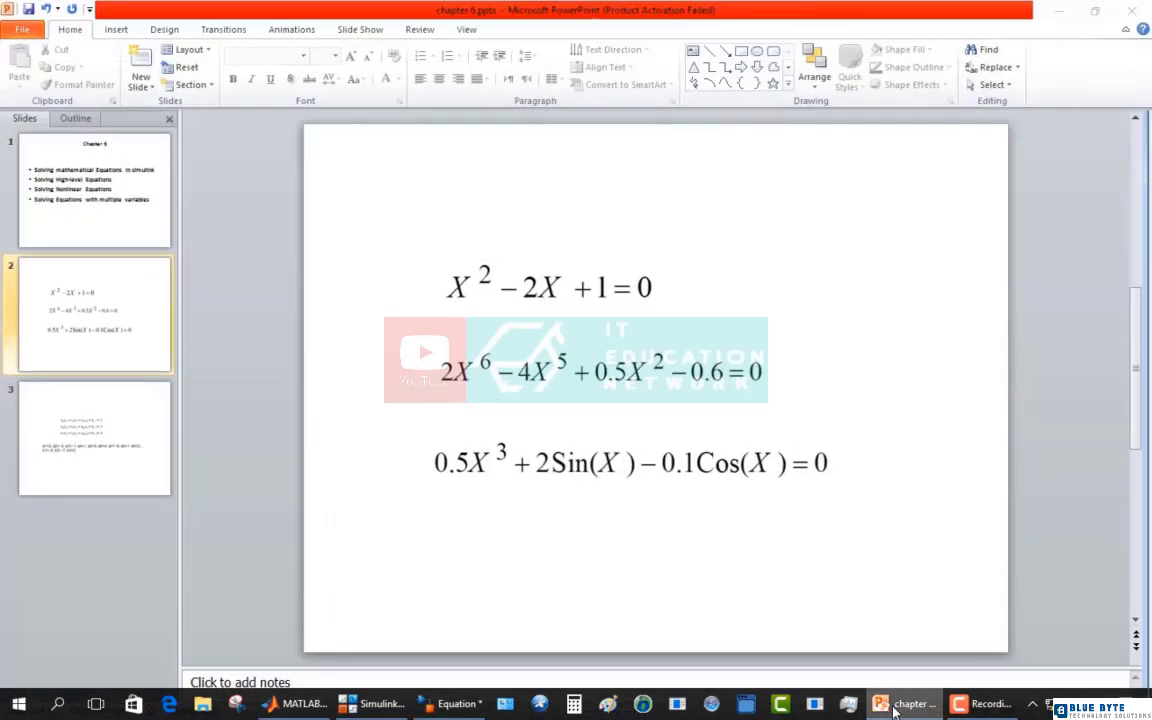
{"action": "left_click", "coordinate": [895, 705]}
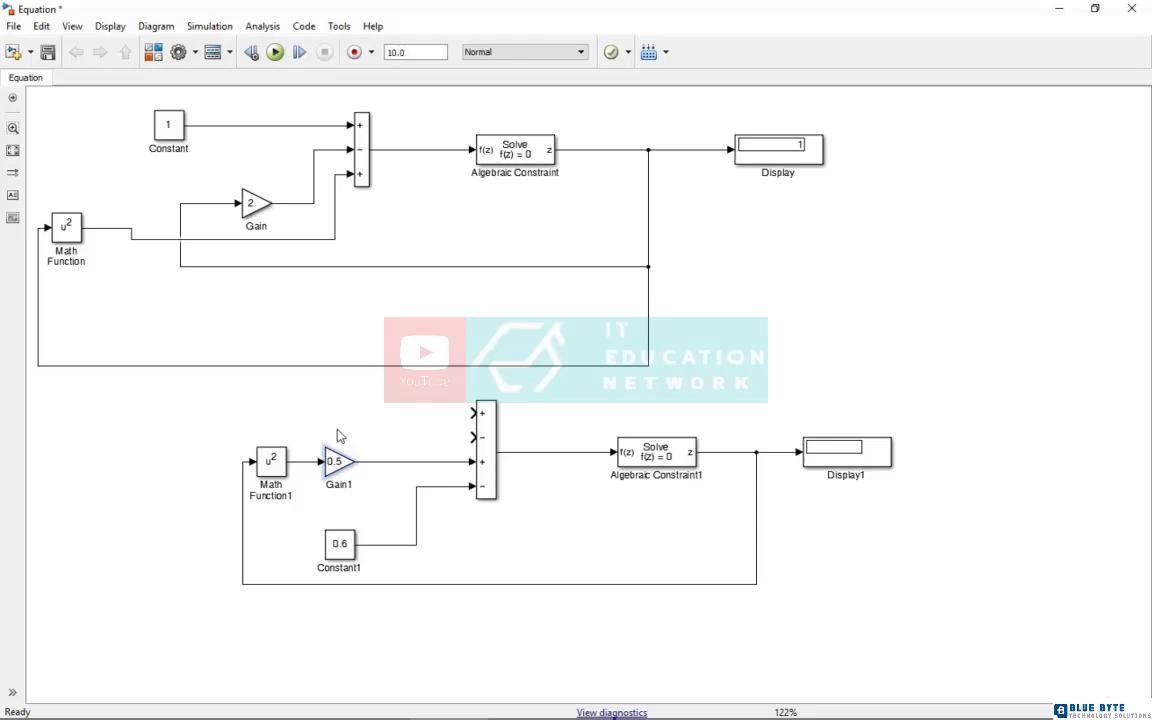
{"action": "left_click_drag", "start_coordinate": [375, 442], "coordinate": [268, 436]}
{"action": "left_click", "coordinate": [391, 431]}
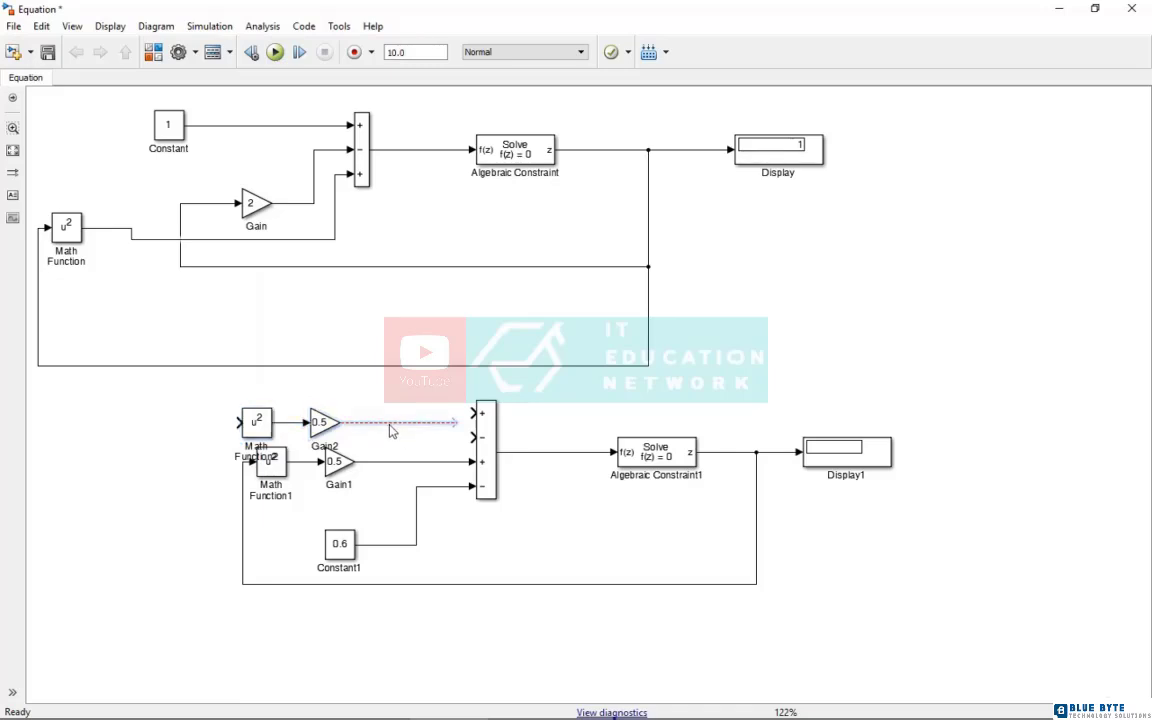
{"action": "left_click", "coordinate": [268, 420]}
{"action": "mouse_move", "coordinate": [266, 425]}
{"action": "left_mouse_down"}
{"action": "mouse_move", "coordinate": [279, 424]}
{"action": "mouse_move", "coordinate": [265, 424]}
{"action": "left_mouse_up"}
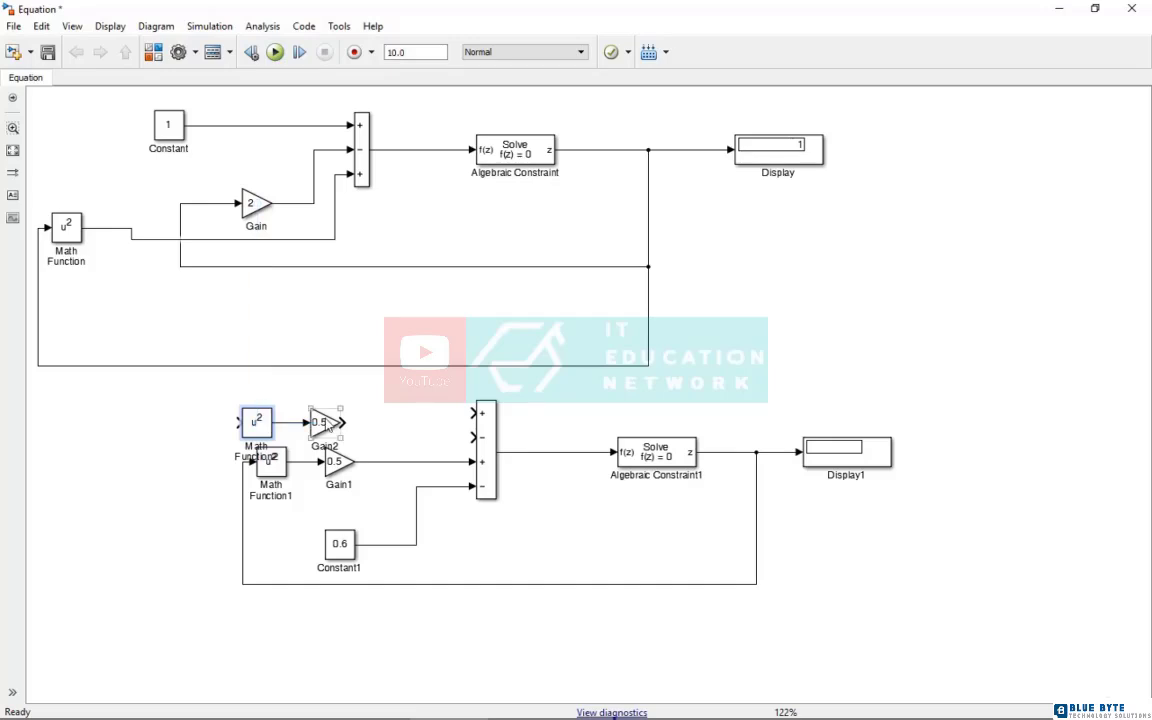
Align the duplicated Math Function and Gain pair directly above the original pair, and set the duplicate's gain to 4.
{"action": "left_click_drag", "start_coordinate": [365, 422], "coordinate": [279, 399]}
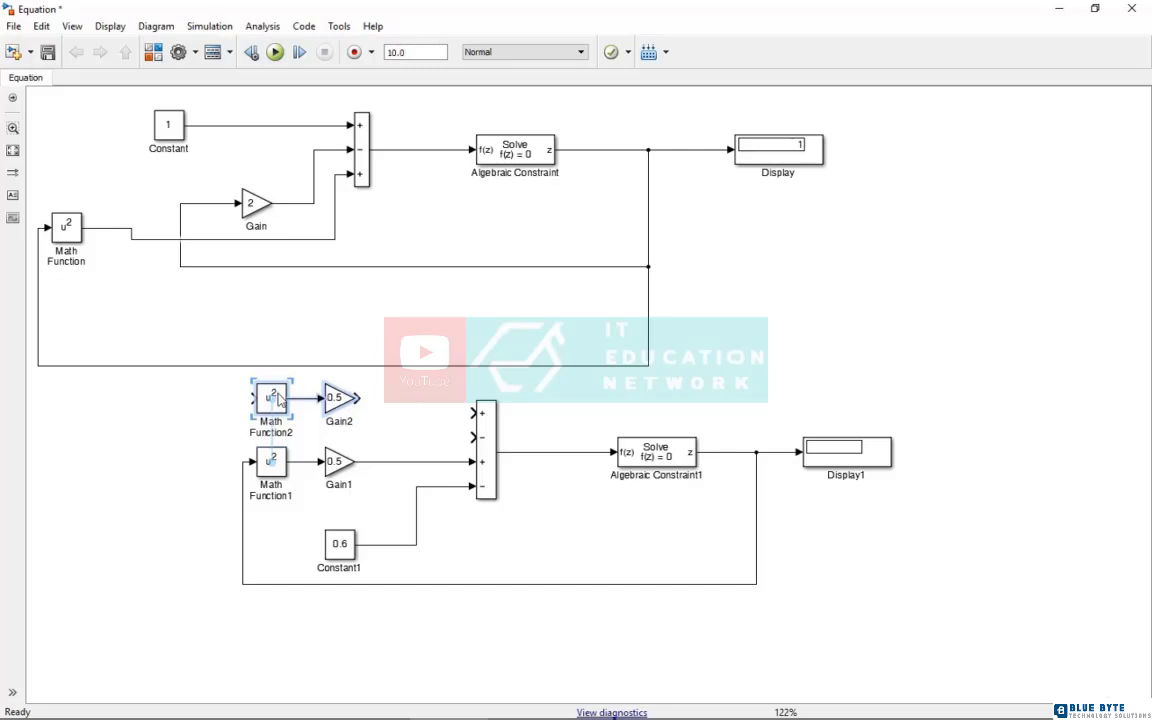
{"action": "left_click", "coordinate": [371, 434]}
{"action": "left_click", "coordinate": [334, 404]}
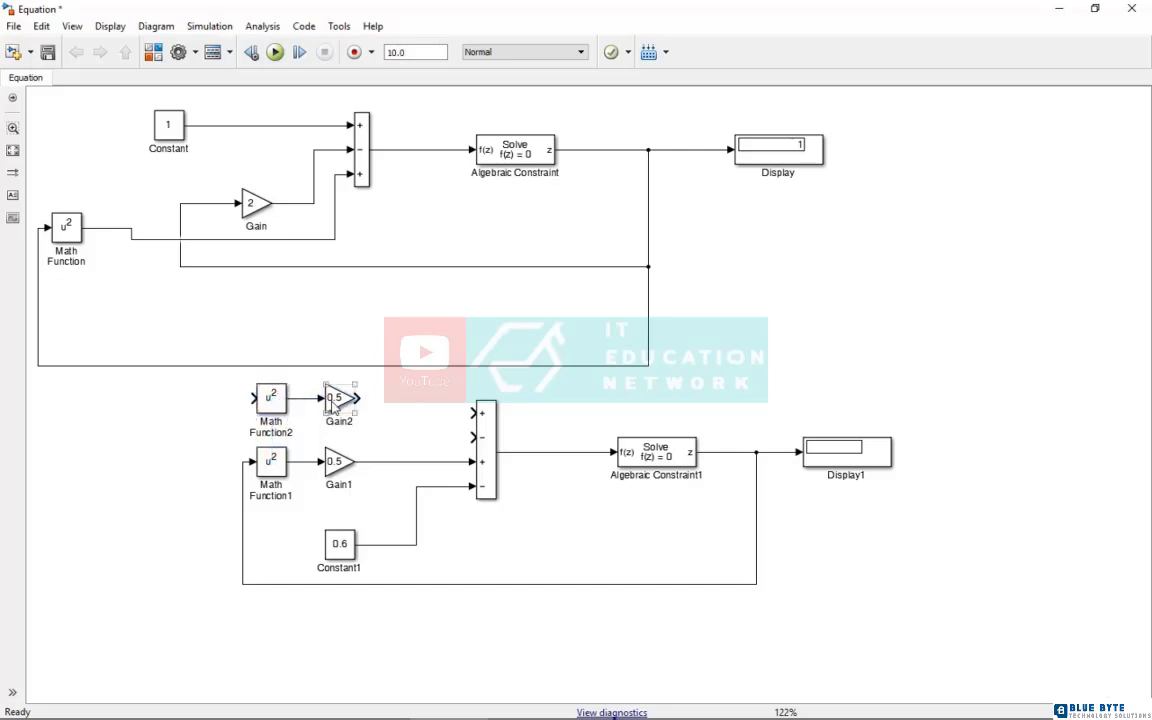
{"action": "double_click", "coordinate": [340, 404]}
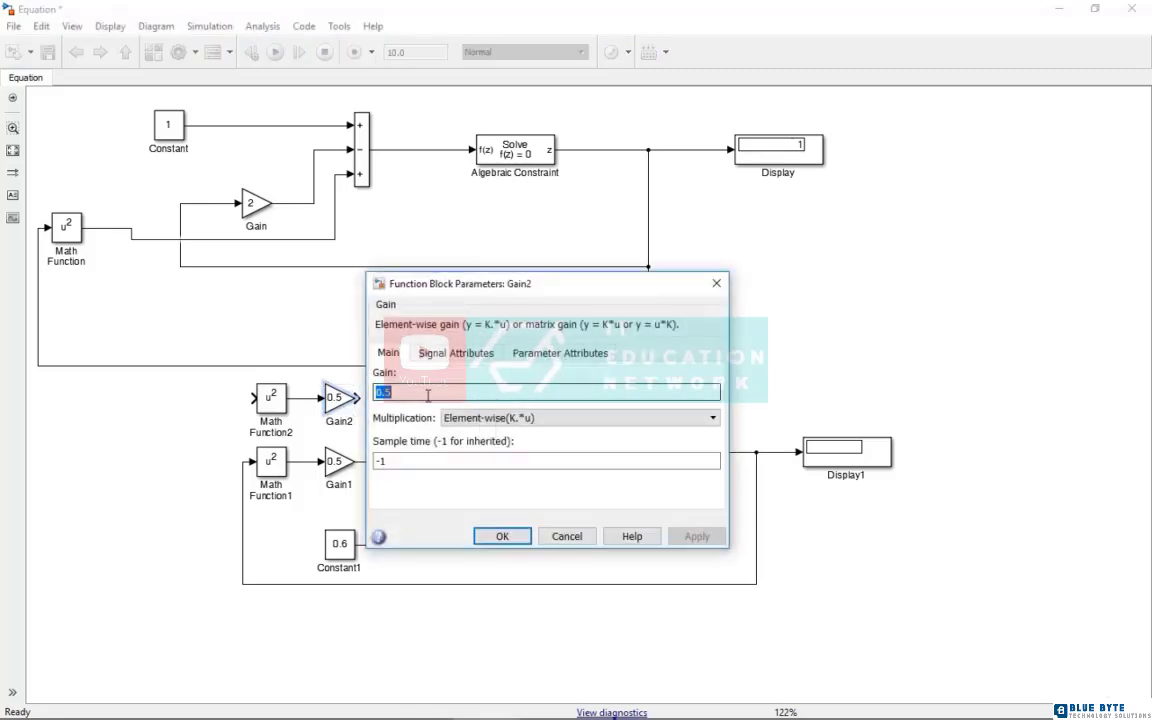
{"action": "type", "text": "4"}
{"action": "left_click", "coordinate": [500, 537]}
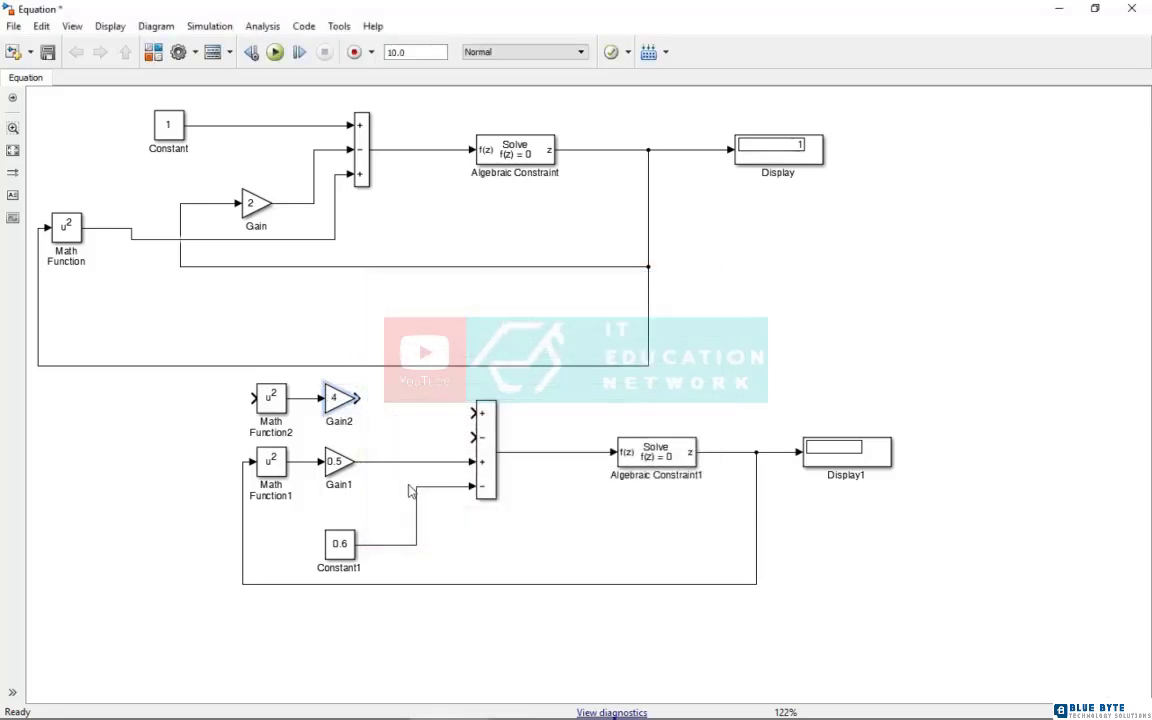
Change the function of the Math Function block feeding the 4 gain to pow.
{"action": "double_click", "coordinate": [280, 413]}
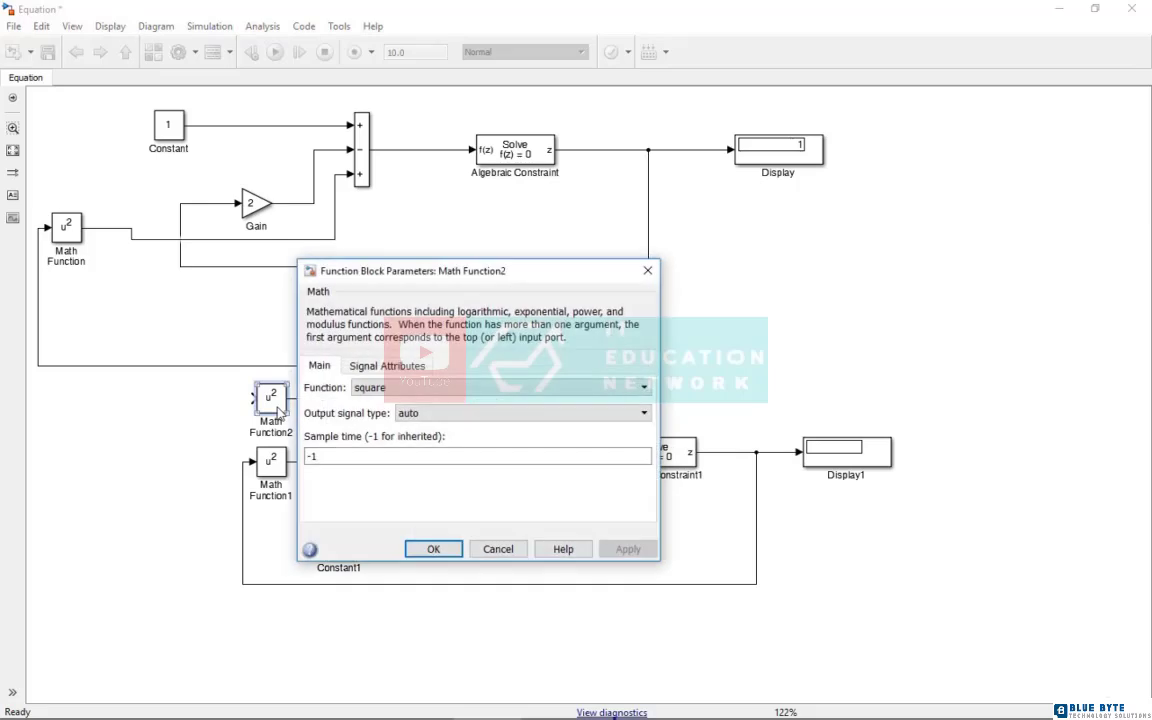
{"action": "left_click", "coordinate": [472, 390]}
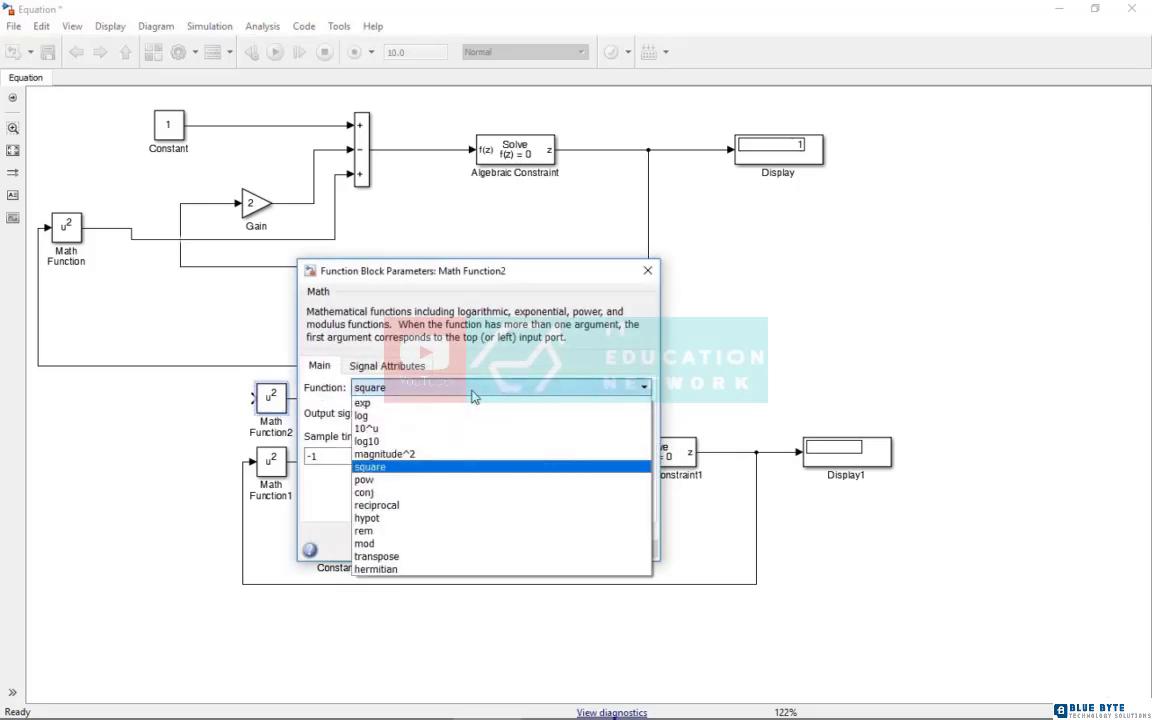
{"action": "left_click", "coordinate": [449, 489]}
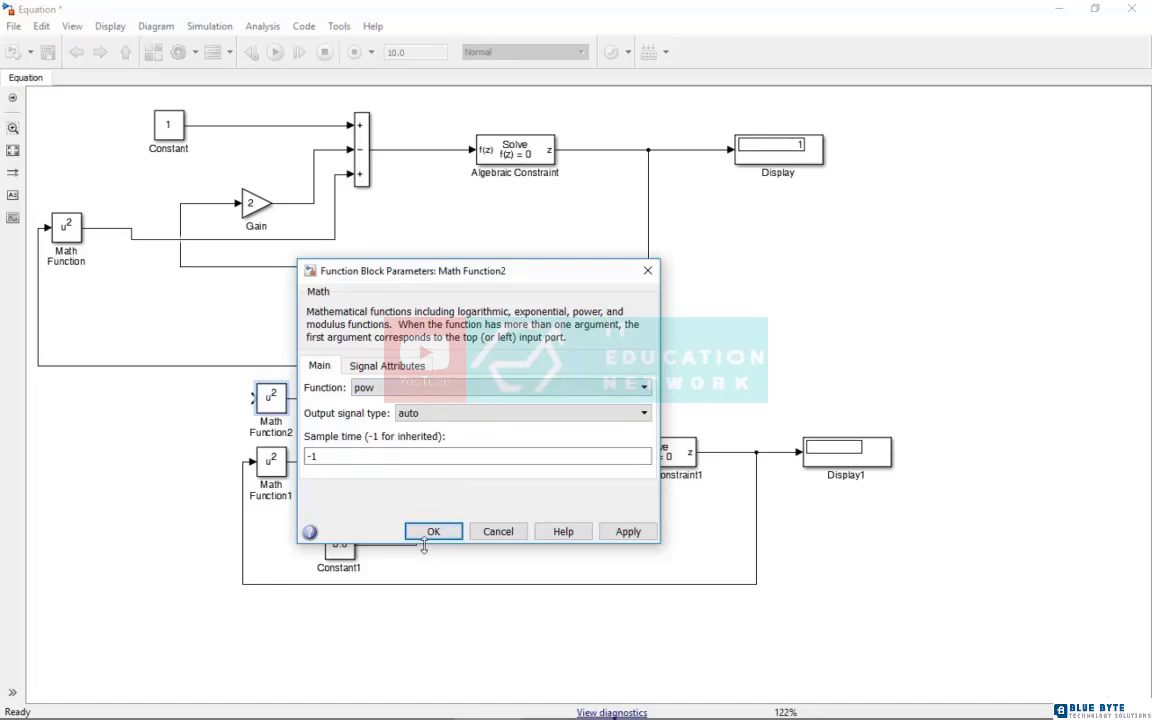
{"action": "left_click", "coordinate": [432, 531]}
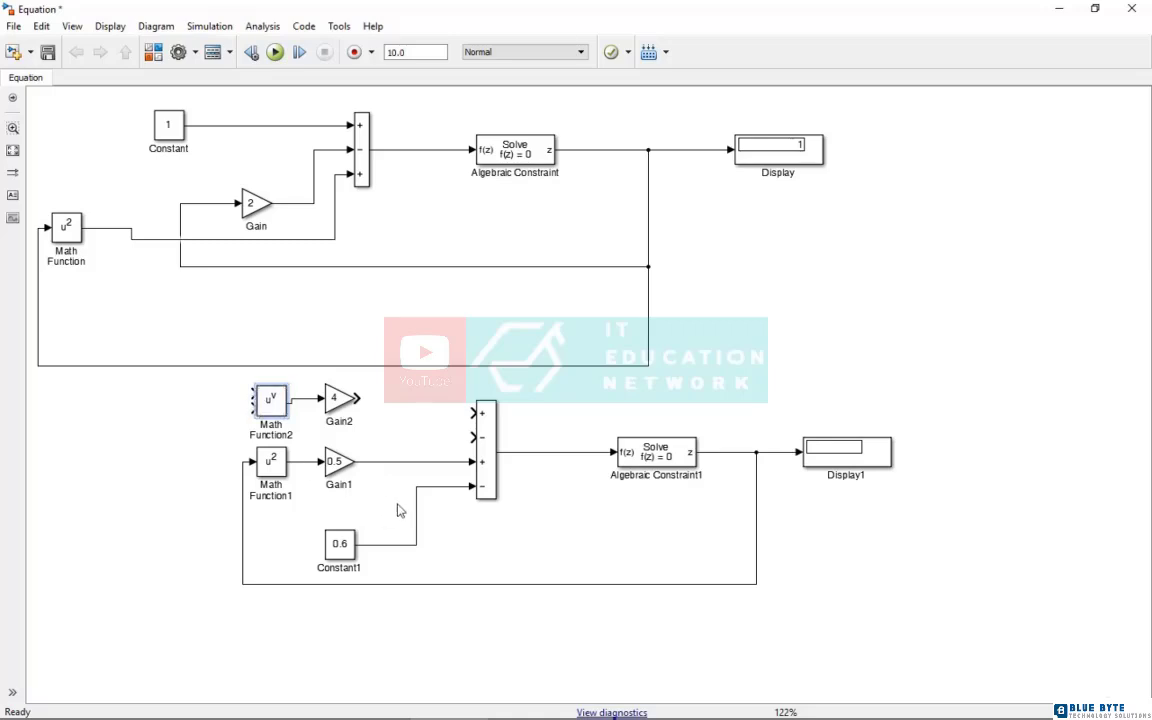
Duplicate the 0.6 Constant beside the power function, wire the copy to its exponent input, and set its value to 4.
{"action": "left_click_drag", "start_coordinate": [342, 548], "coordinate": [150, 418]}
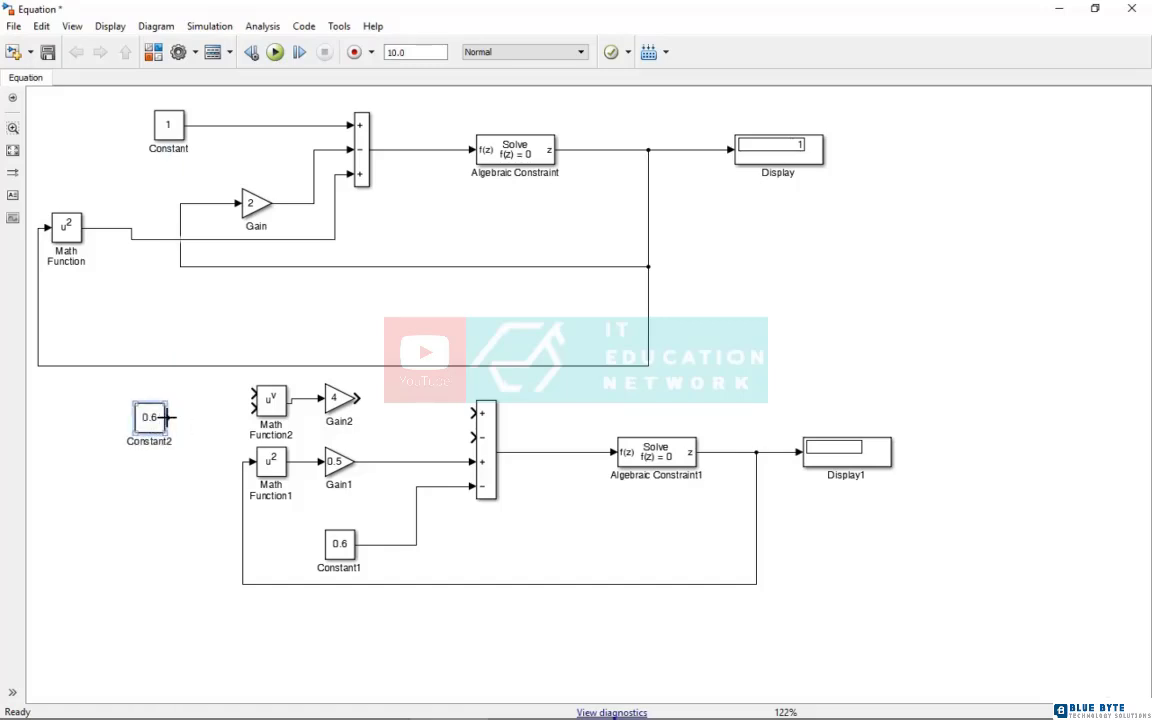
{"action": "left_click", "coordinate": [170, 417]}
{"action": "mouse_move", "coordinate": [172, 422]}
{"action": "left_mouse_down"}
{"action": "mouse_move", "coordinate": [188, 430]}
{"action": "mouse_move", "coordinate": [258, 408]}
{"action": "left_mouse_up"}
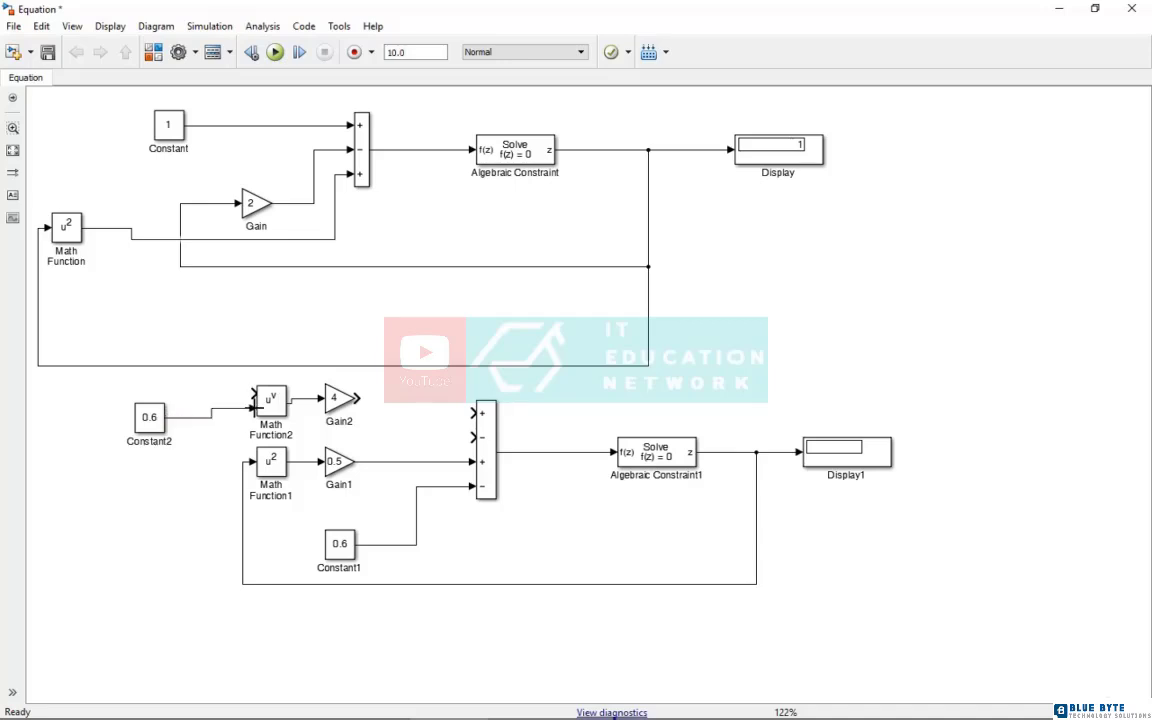
{"action": "double_click", "coordinate": [150, 419]}
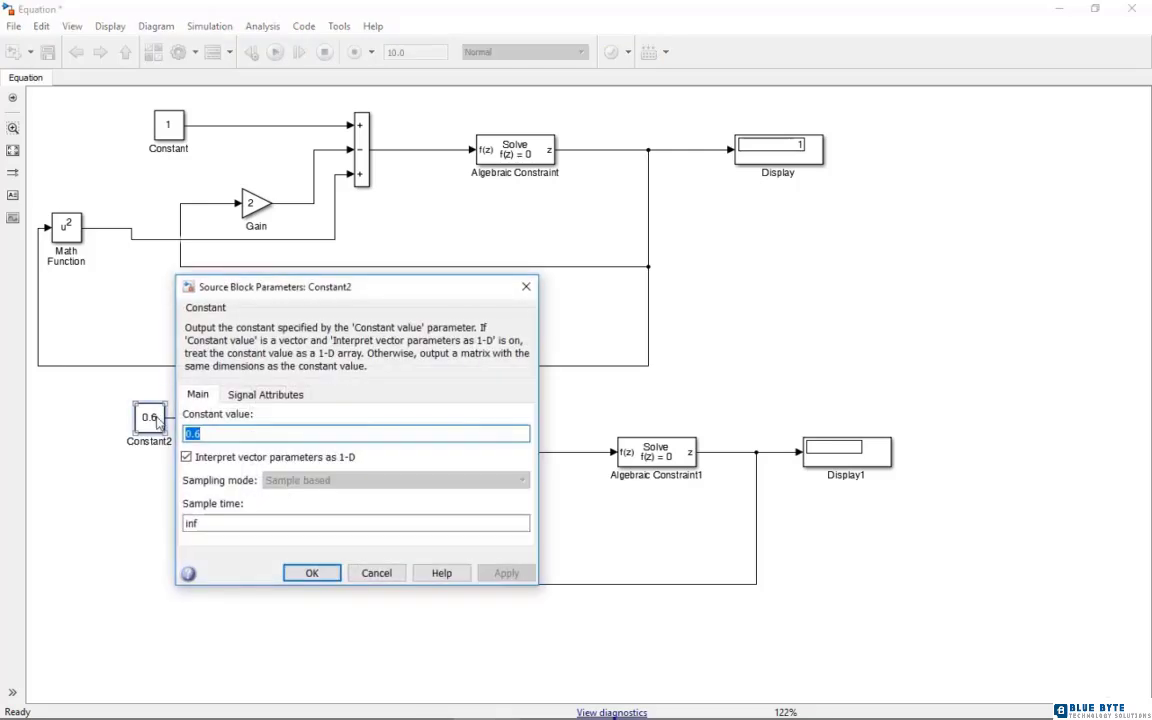
{"action": "type", "text": "4"}
{"action": "left_click", "coordinate": [311, 574]}
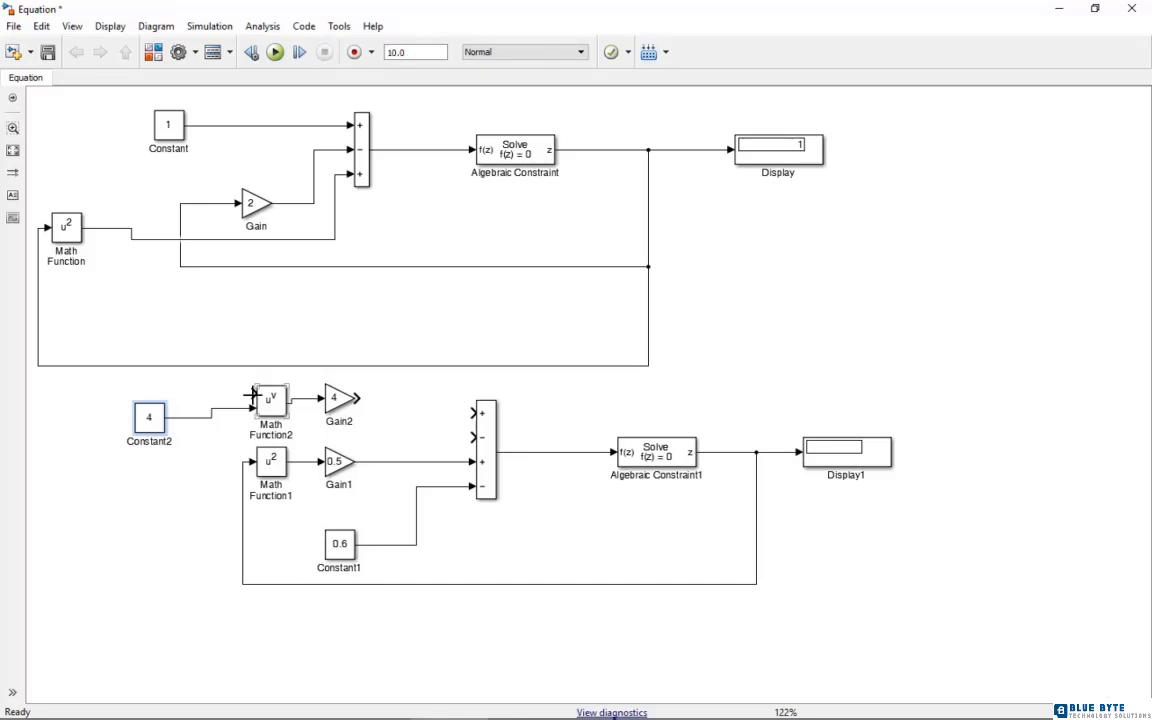
Wire the power function's base input to the feedback line and the 4 gain to the sum's second input, and move the lower model down.
{"action": "left_click_drag", "start_coordinate": [250, 393], "coordinate": [240, 584]}
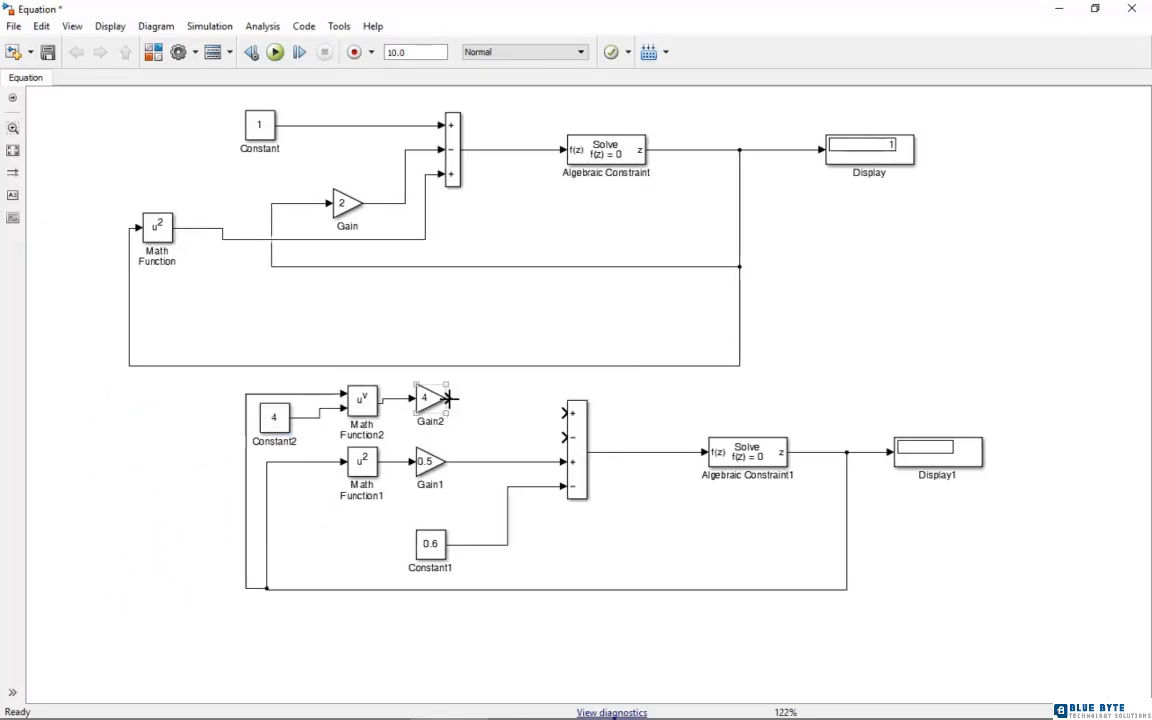
{"action": "left_click_drag", "start_coordinate": [449, 398], "coordinate": [566, 450]}
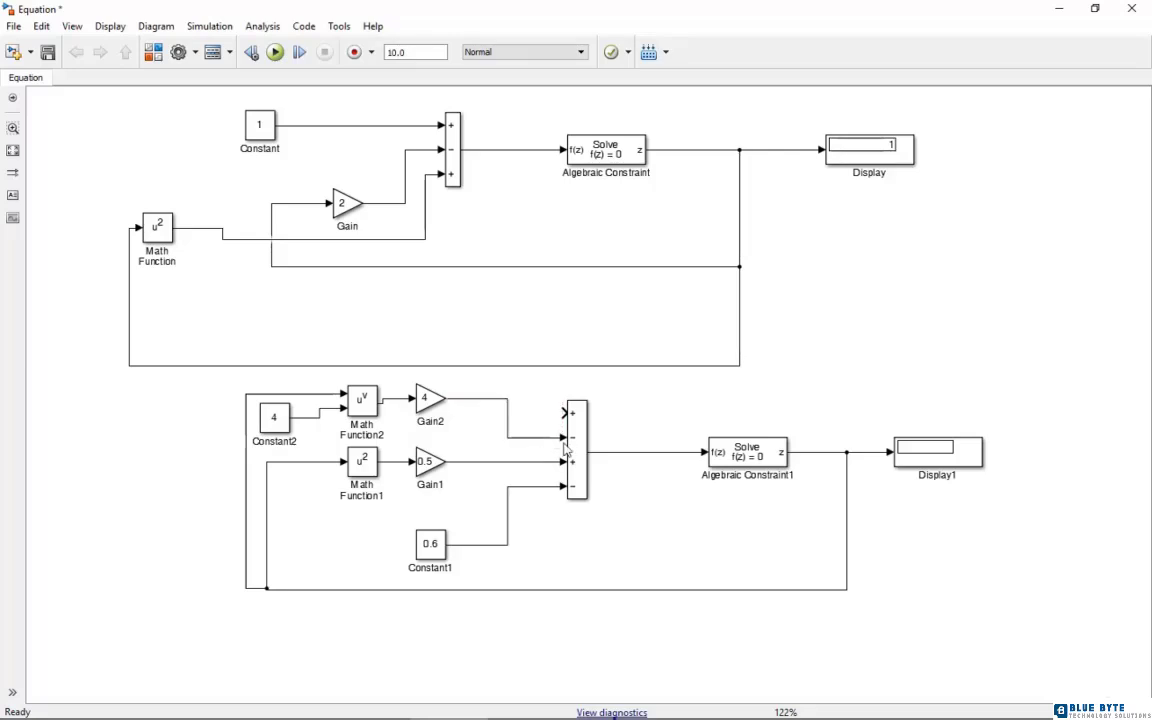
{"action": "left_click_drag", "start_coordinate": [1052, 393], "coordinate": [250, 622]}
{"action": "left_click_drag", "start_coordinate": [579, 451], "coordinate": [470, 545]}
Check the second equation in the presentation, and set the power function's exponent Constant to 5.
{"action": "left_click", "coordinate": [897, 705]}
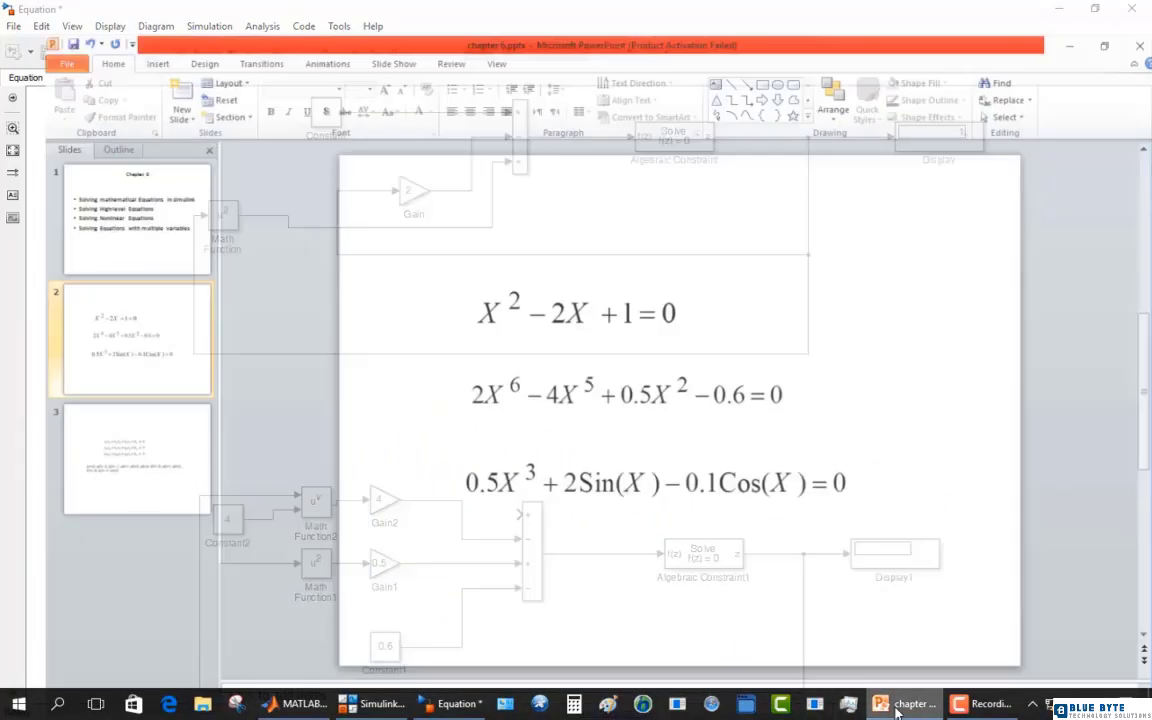
{"action": "left_click", "coordinate": [897, 705]}
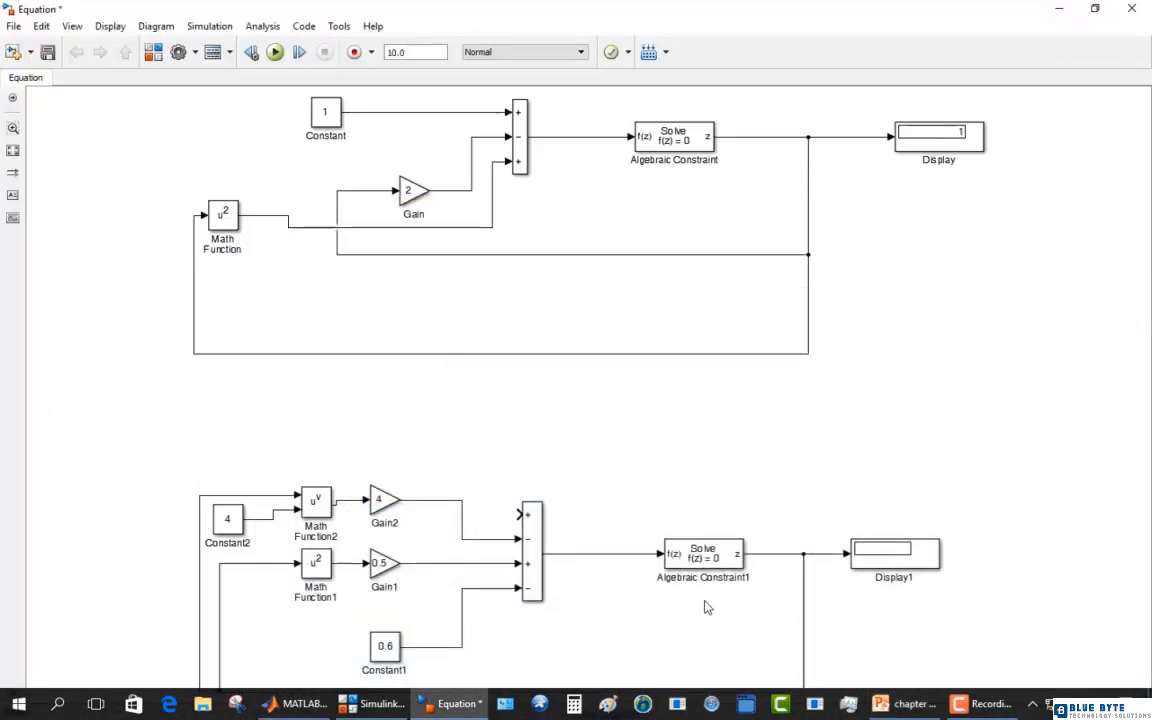
{"action": "left_click", "coordinate": [241, 528]}
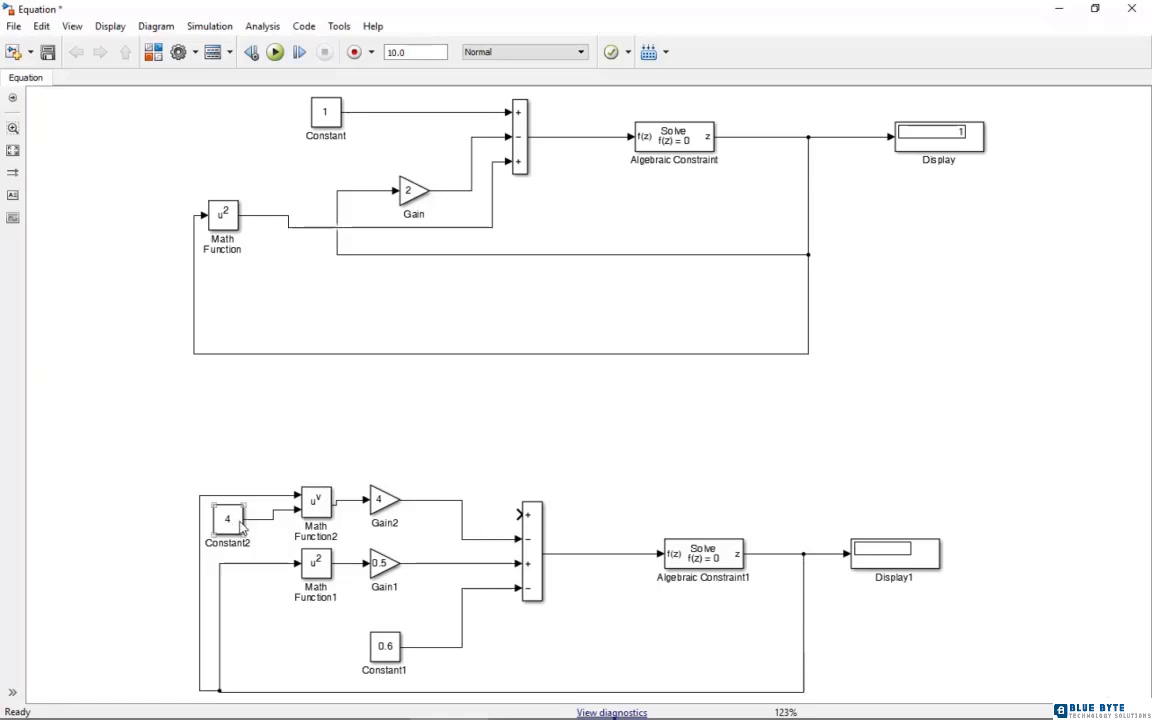
{"action": "double_click", "coordinate": [240, 528]}
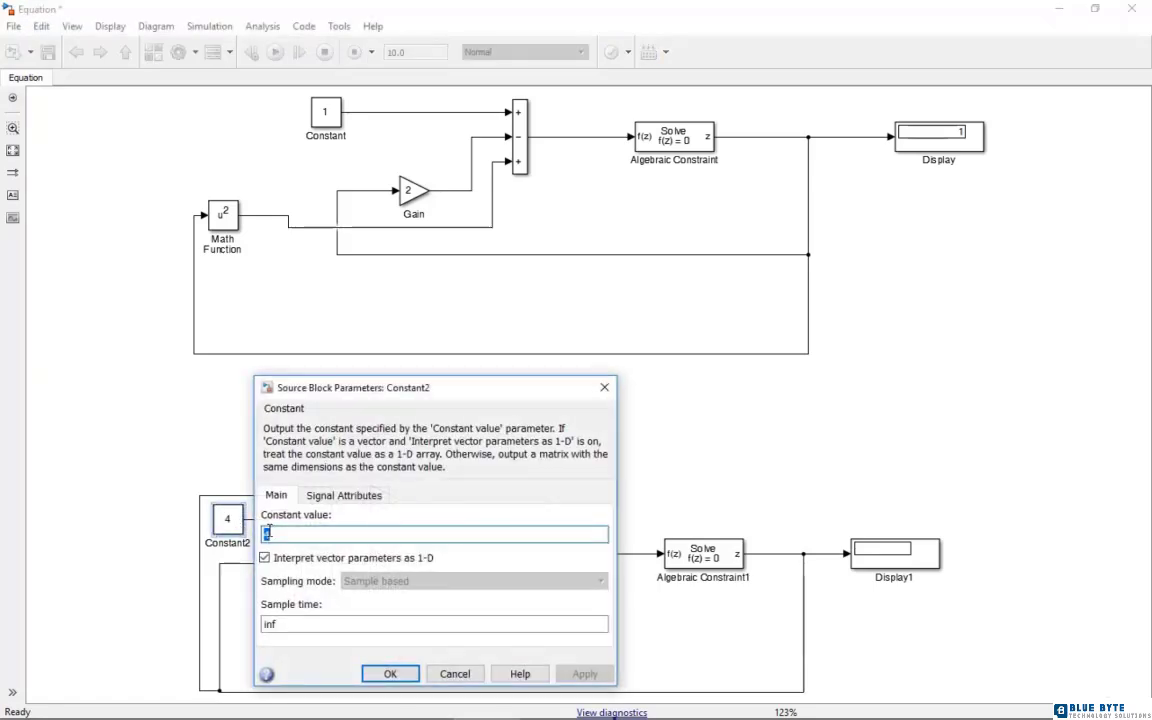
{"action": "type", "text": "5"}
{"action": "left_click", "coordinate": [390, 673]}
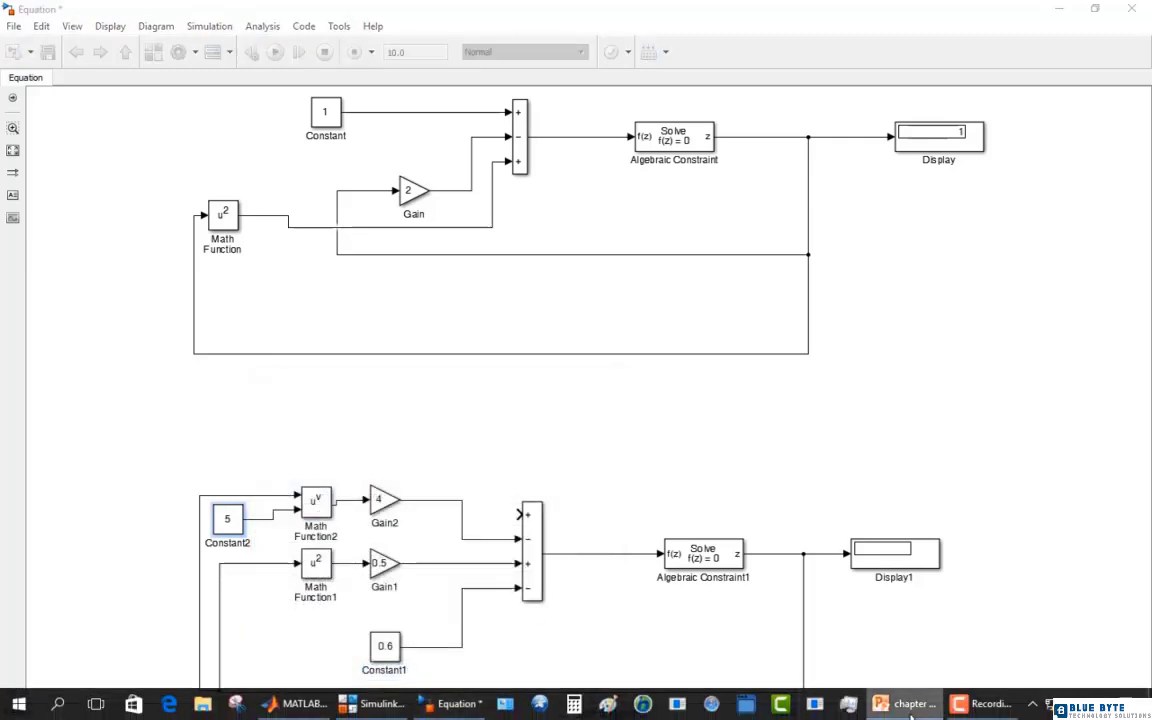
Recheck the equation in the presentation, and duplicate the exponent Constant, power function and 4 gain chain above the original without its loose lines.
{"action": "left_click", "coordinate": [908, 705]}
{"action": "left_click", "coordinate": [910, 712]}
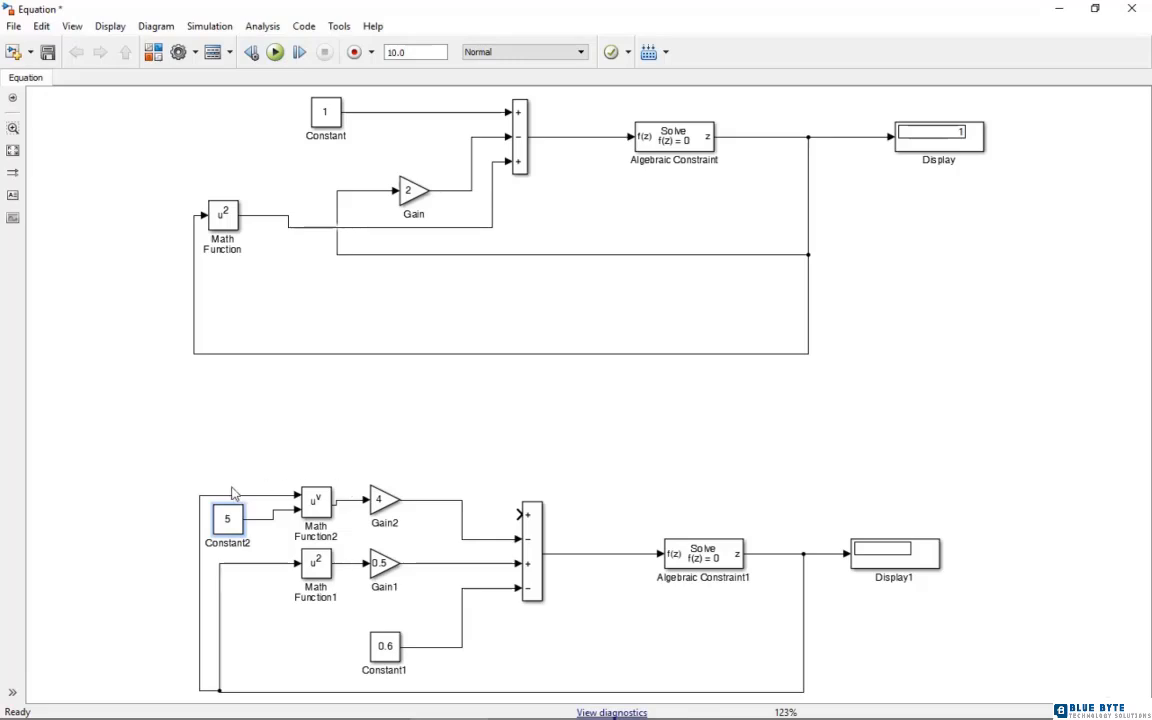
{"action": "left_click_drag", "start_coordinate": [224, 483], "coordinate": [391, 525]}
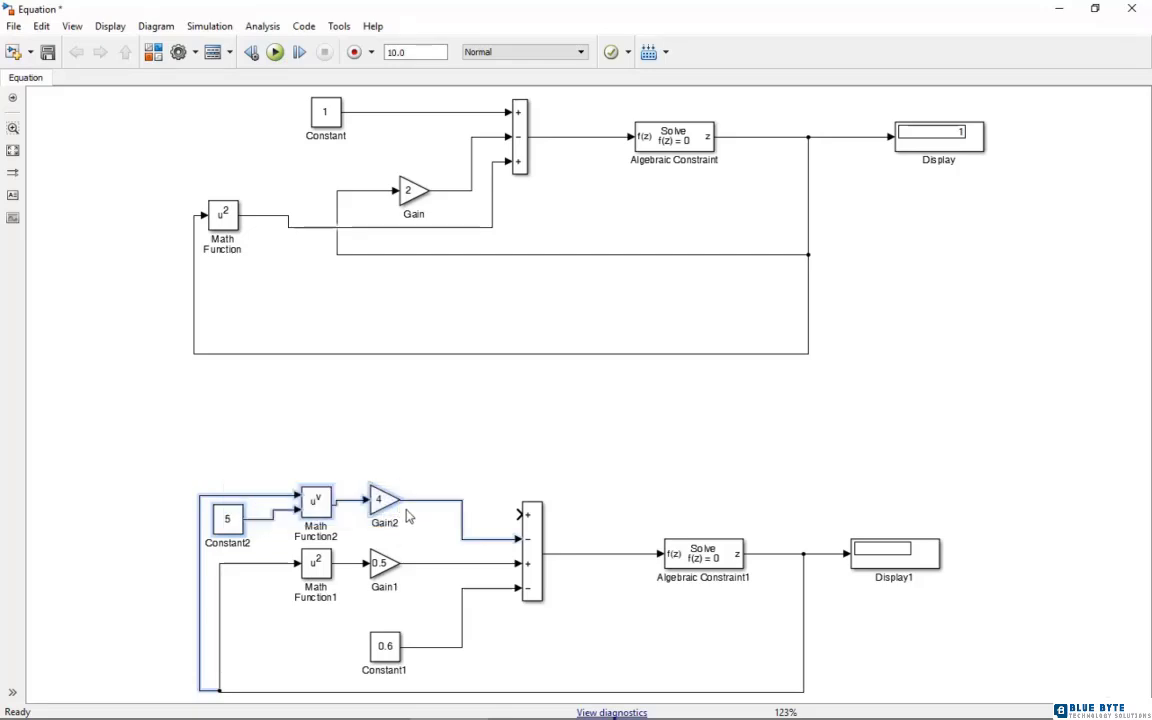
{"action": "left_click_drag", "start_coordinate": [388, 499], "coordinate": [350, 424]}
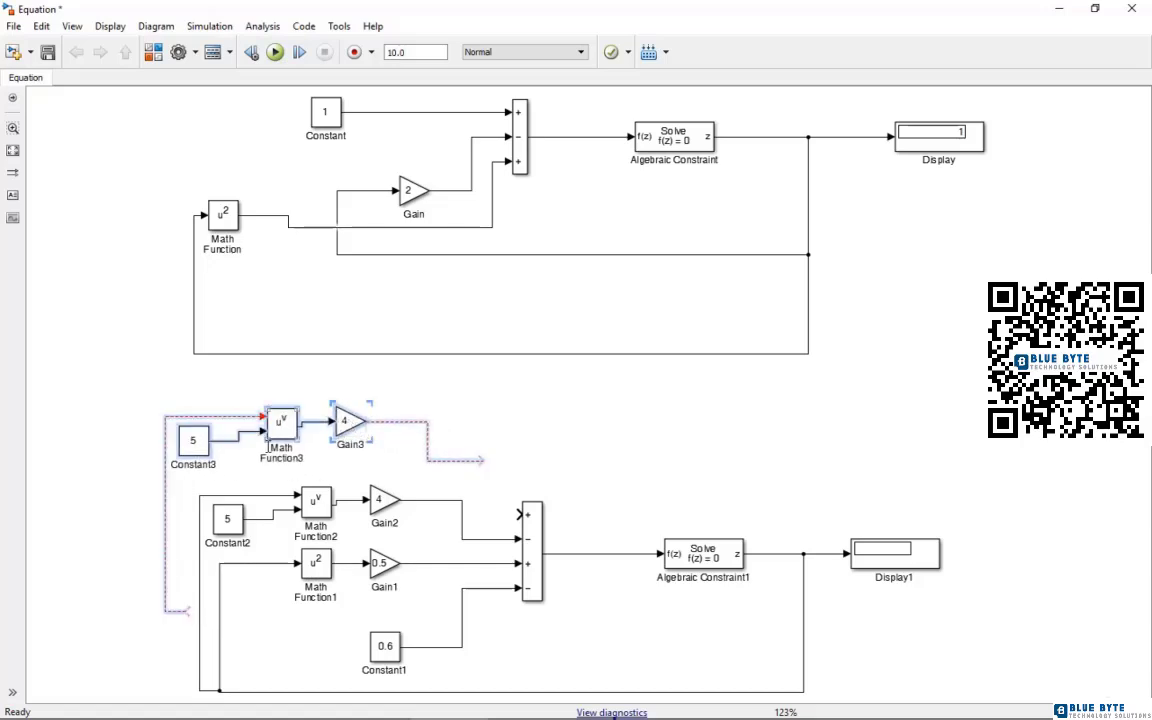
{"action": "left_click", "coordinate": [140, 457]}
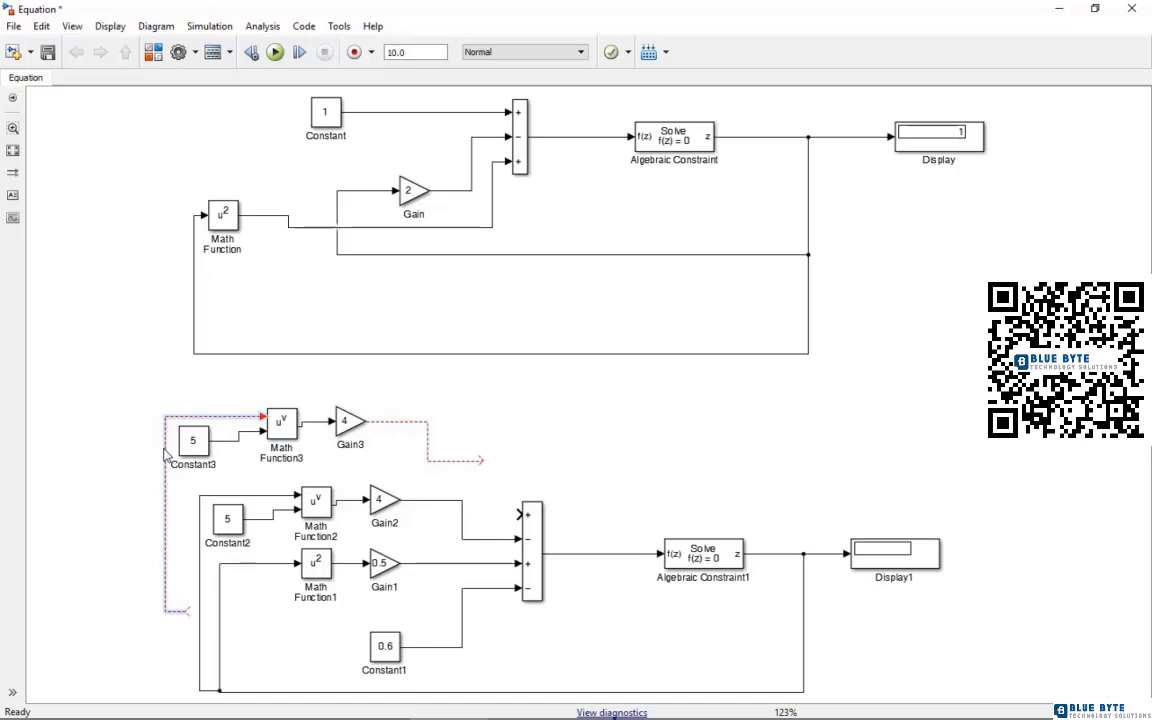
{"action": "key", "text": "Delete"}
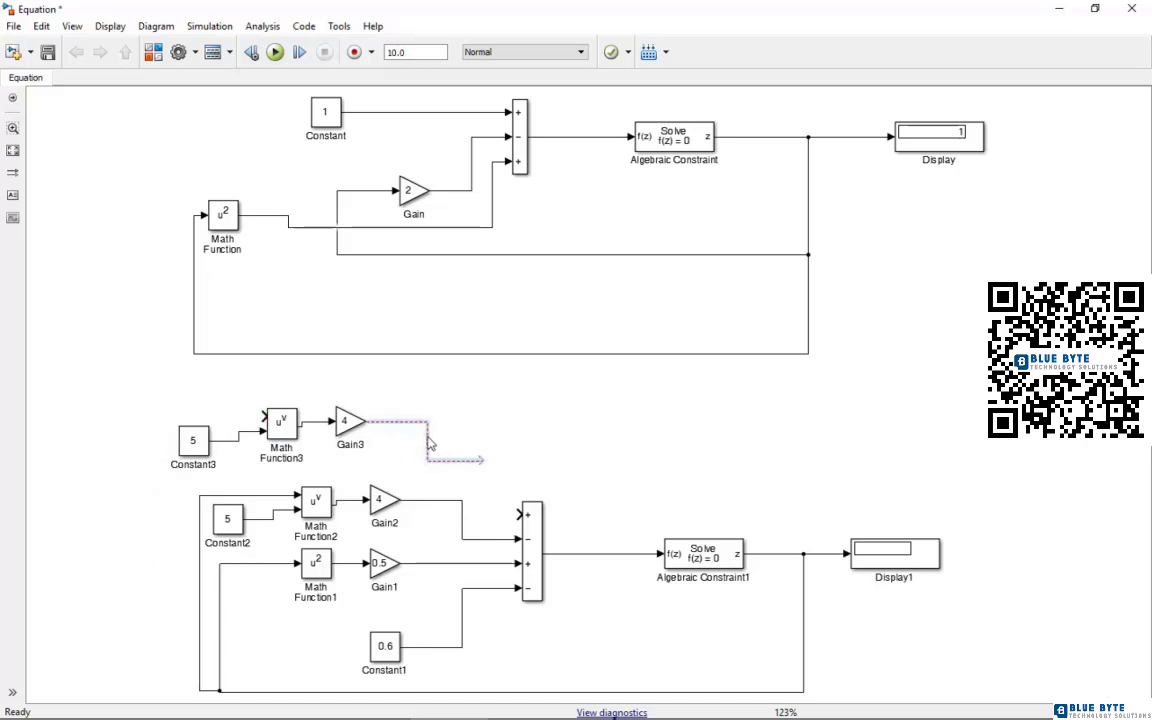
{"action": "key", "text": "Delete"}
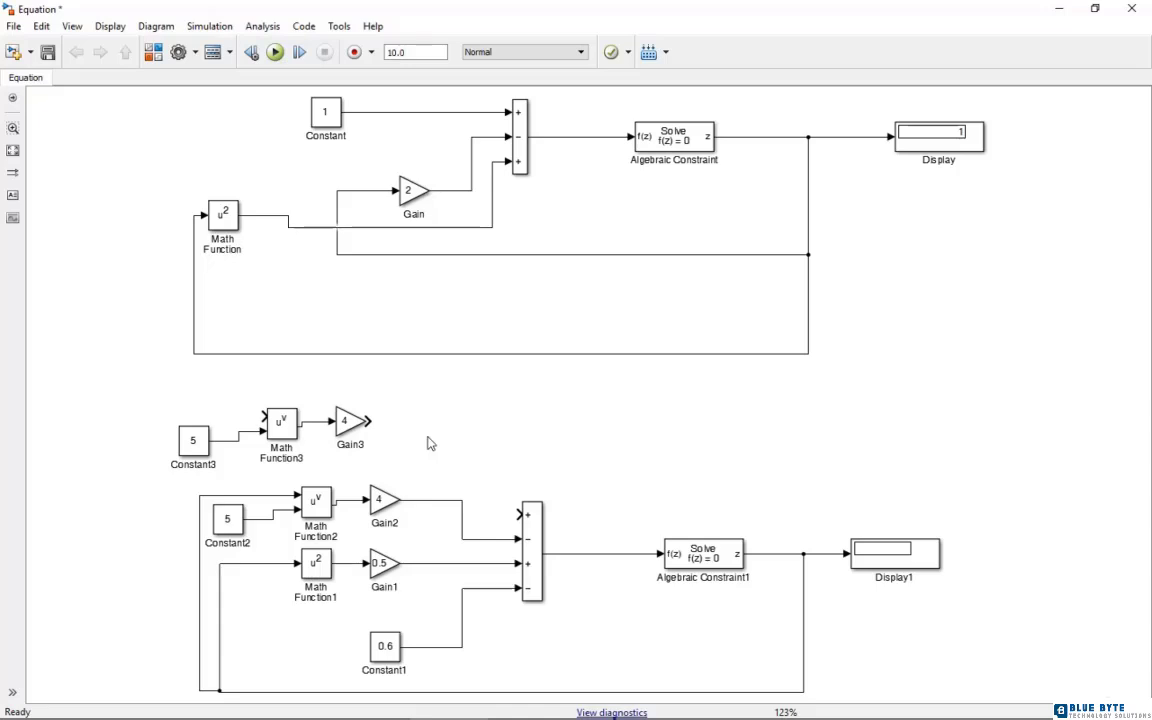
Level the copied Constant and connect the copied power function's base input to the feedback line, and set the copied Gain to 2.
{"action": "left_click_drag", "start_coordinate": [203, 437], "coordinate": [200, 426]}
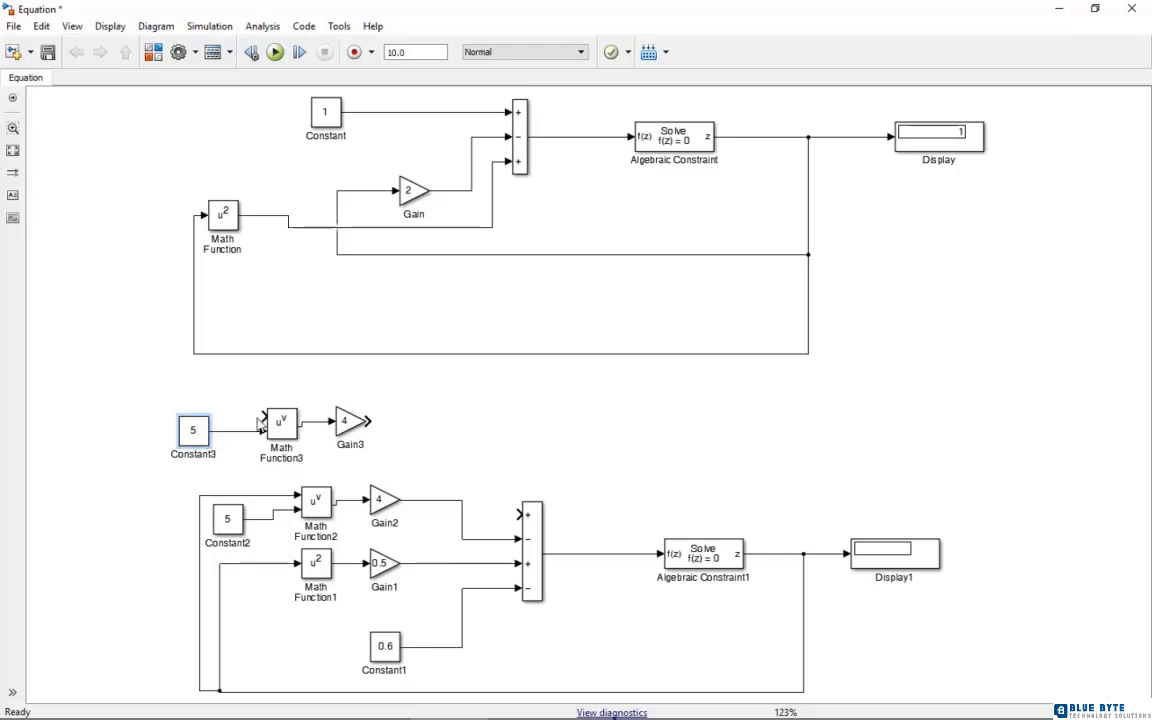
{"action": "mouse_move", "coordinate": [264, 388]}
{"action": "left_mouse_down"}
{"action": "mouse_move", "coordinate": [191, 406]}
{"action": "mouse_move", "coordinate": [189, 466]}
{"action": "left_mouse_up"}
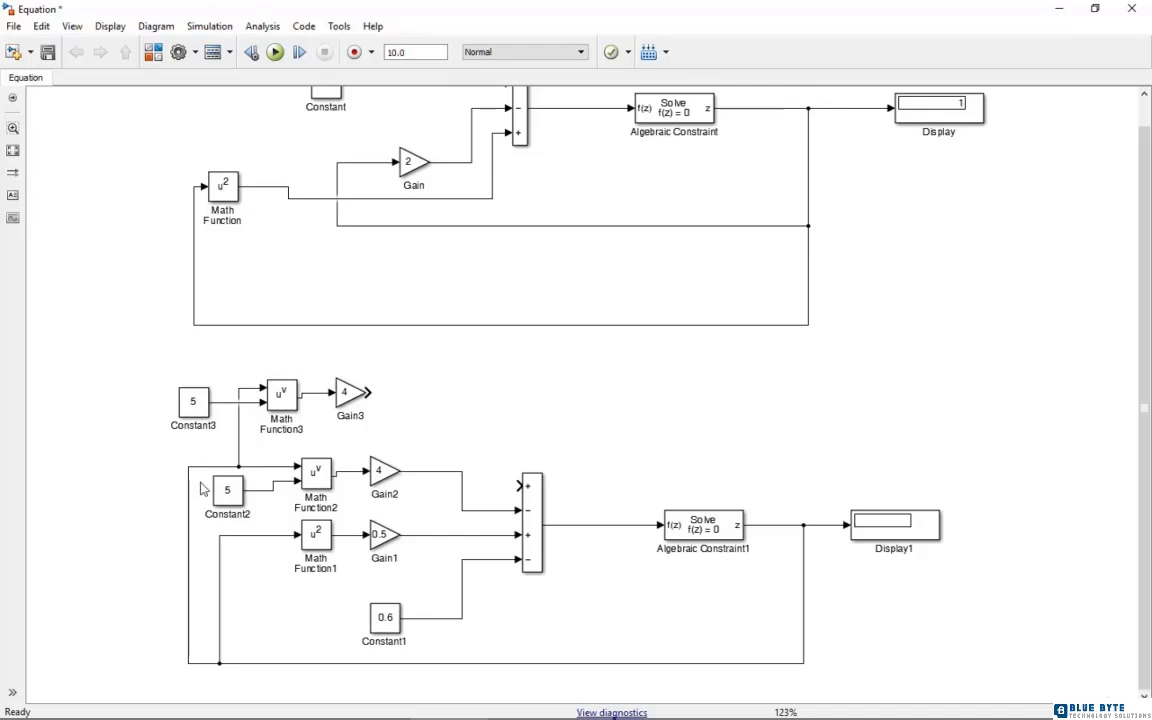
{"action": "double_click", "coordinate": [350, 396]}
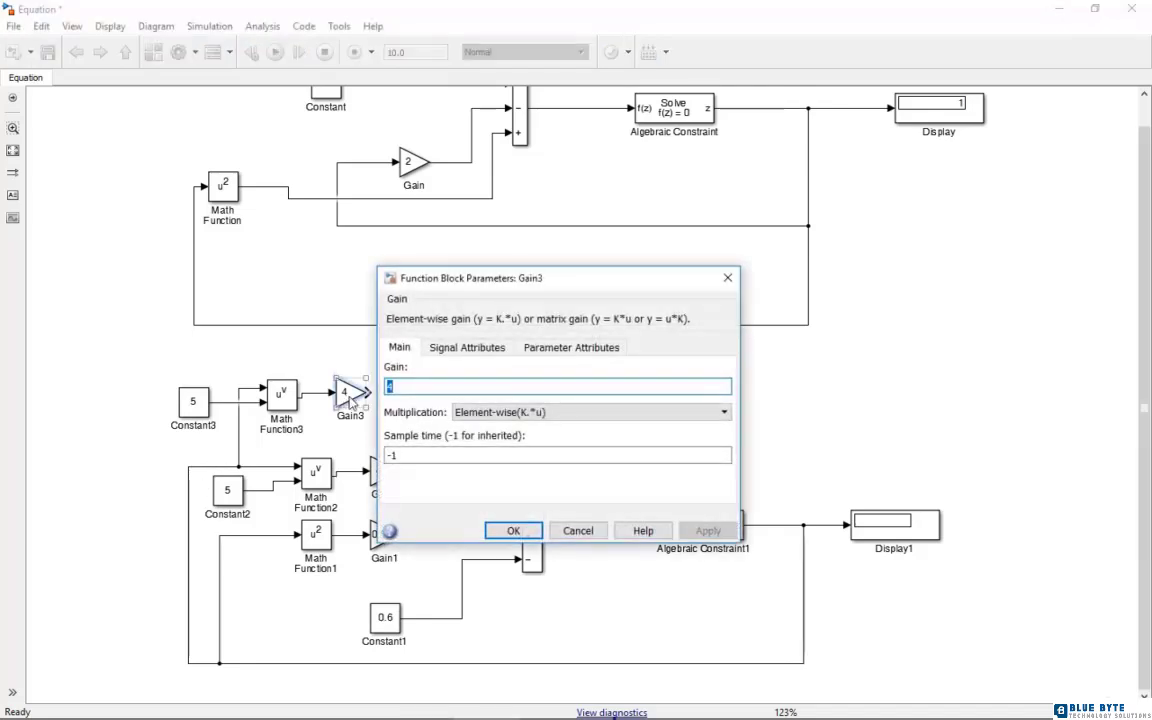
{"action": "type", "text": "2"}
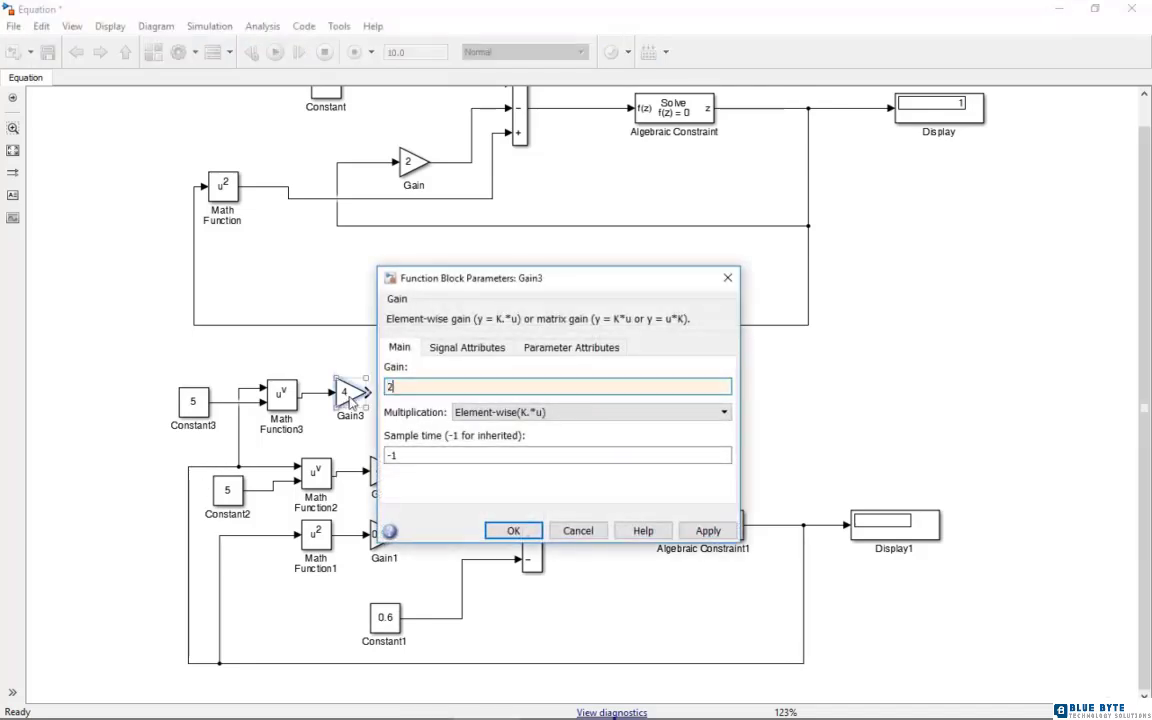
{"action": "left_click", "coordinate": [507, 531]}
Set the copied exponent Constant to 6, and wire the 2 gain's output to the lower sum's first input.
{"action": "double_click", "coordinate": [196, 409]}
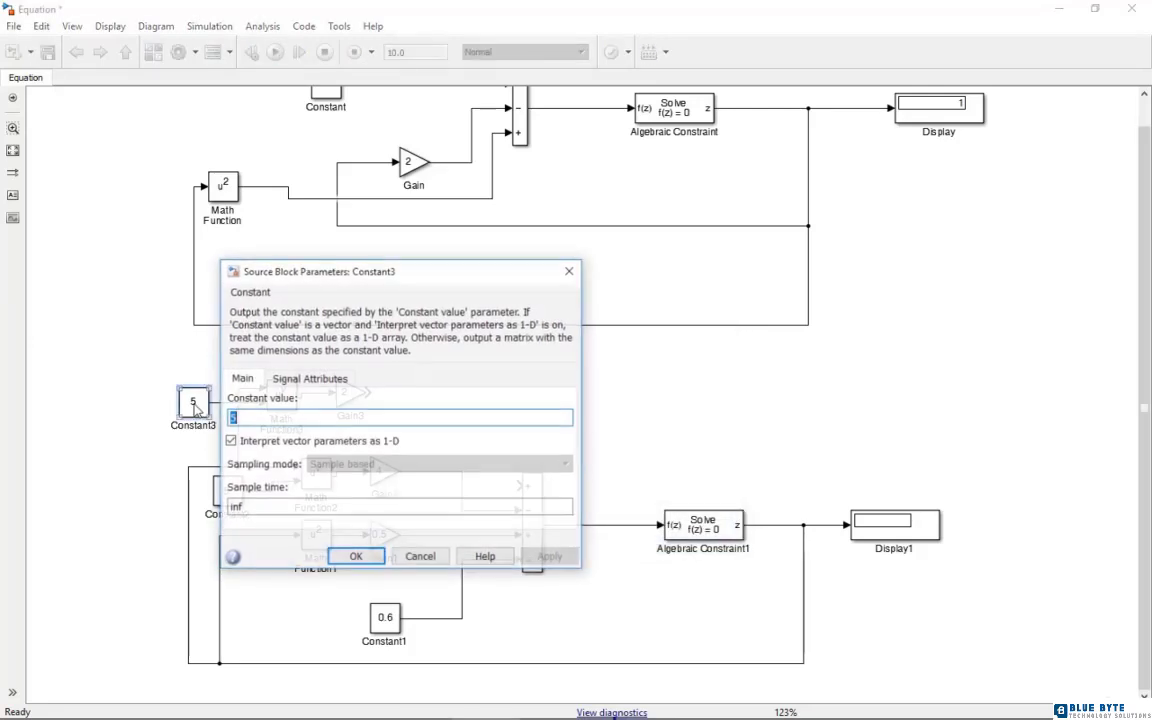
{"action": "type", "text": "6"}
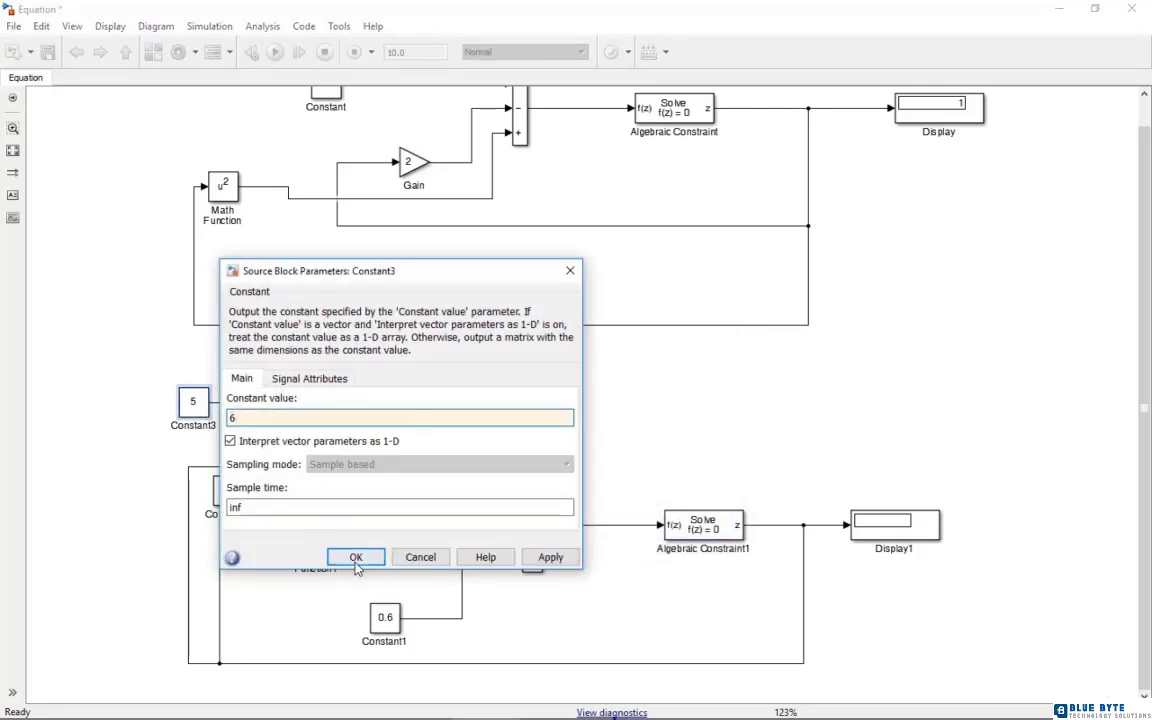
{"action": "left_click", "coordinate": [357, 557]}
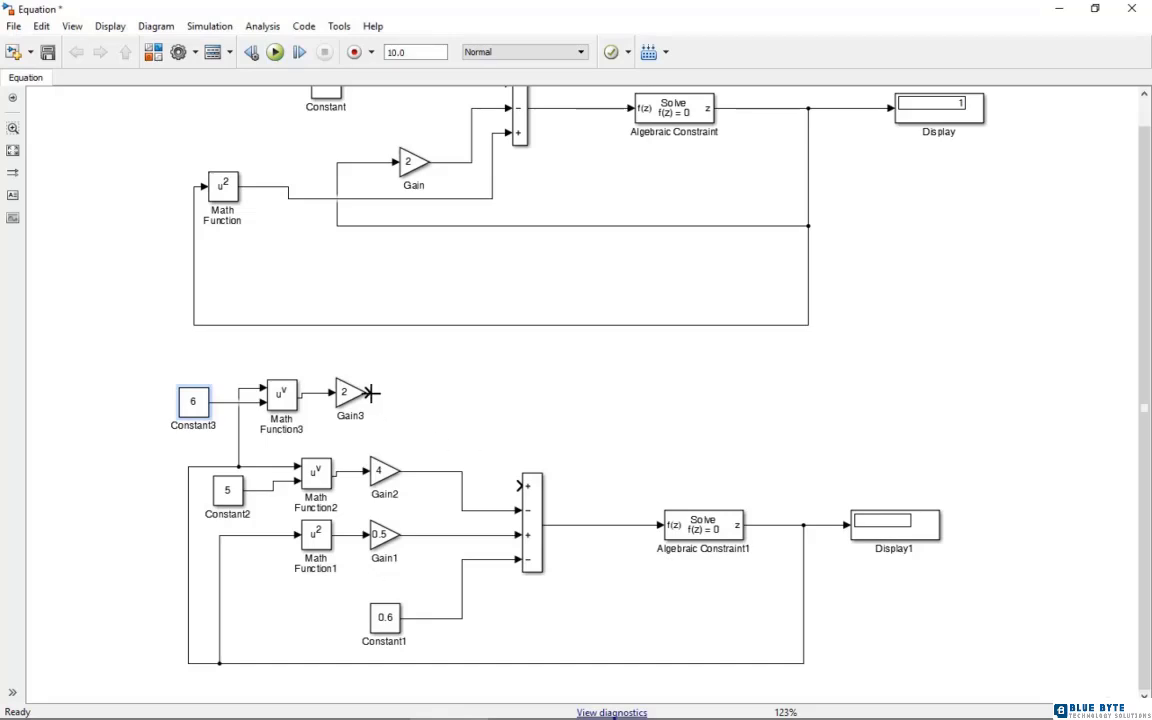
{"action": "left_click_drag", "start_coordinate": [369, 392], "coordinate": [518, 487]}
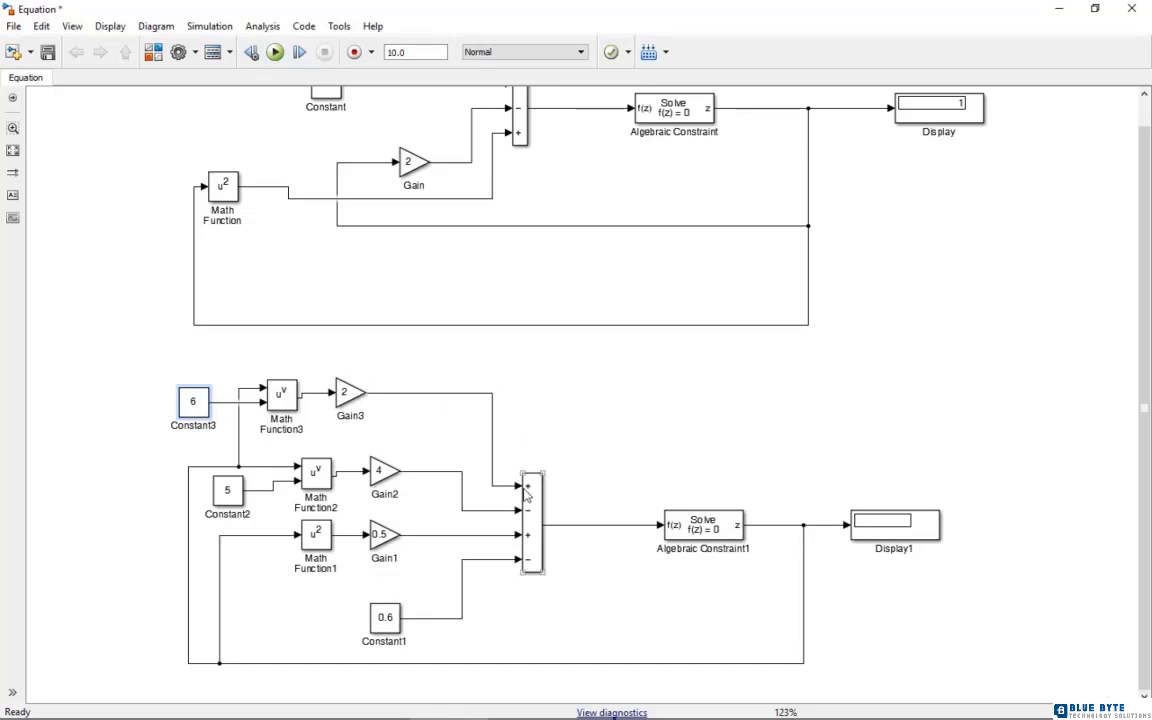
{"action": "left_click", "coordinate": [526, 495]}
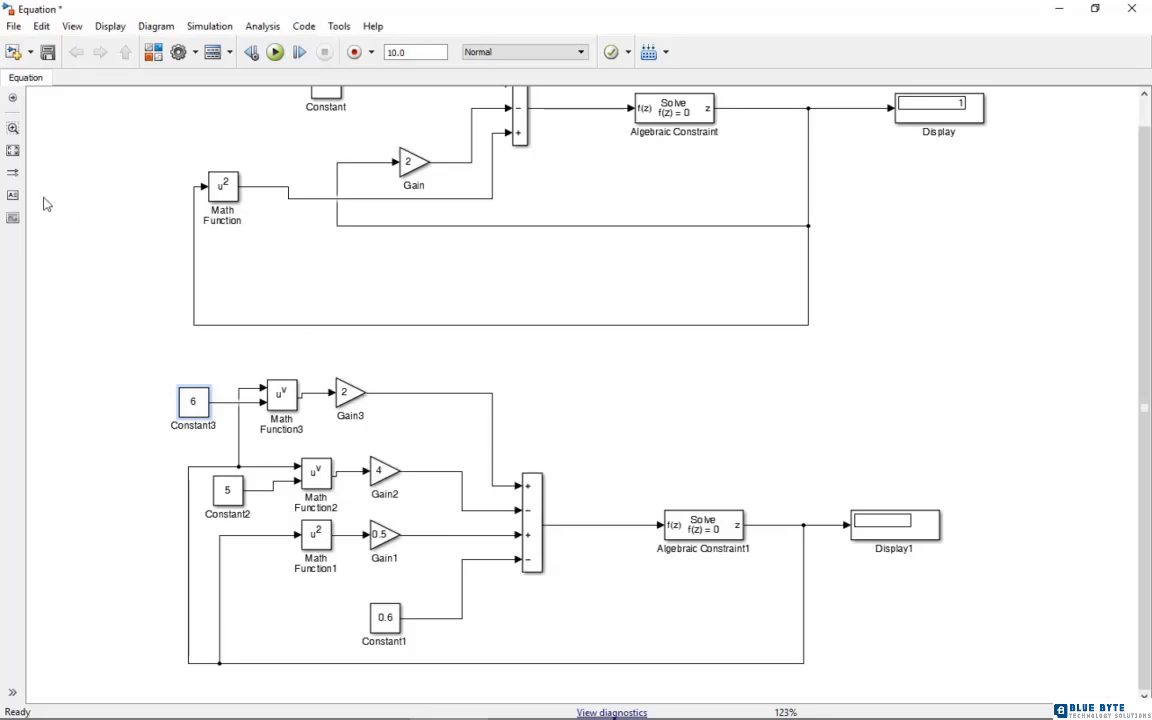
Fit the whole model in view and run the simulation, and enlarge the Display block of the lower model.
{"action": "left_click", "coordinate": [13, 150]}
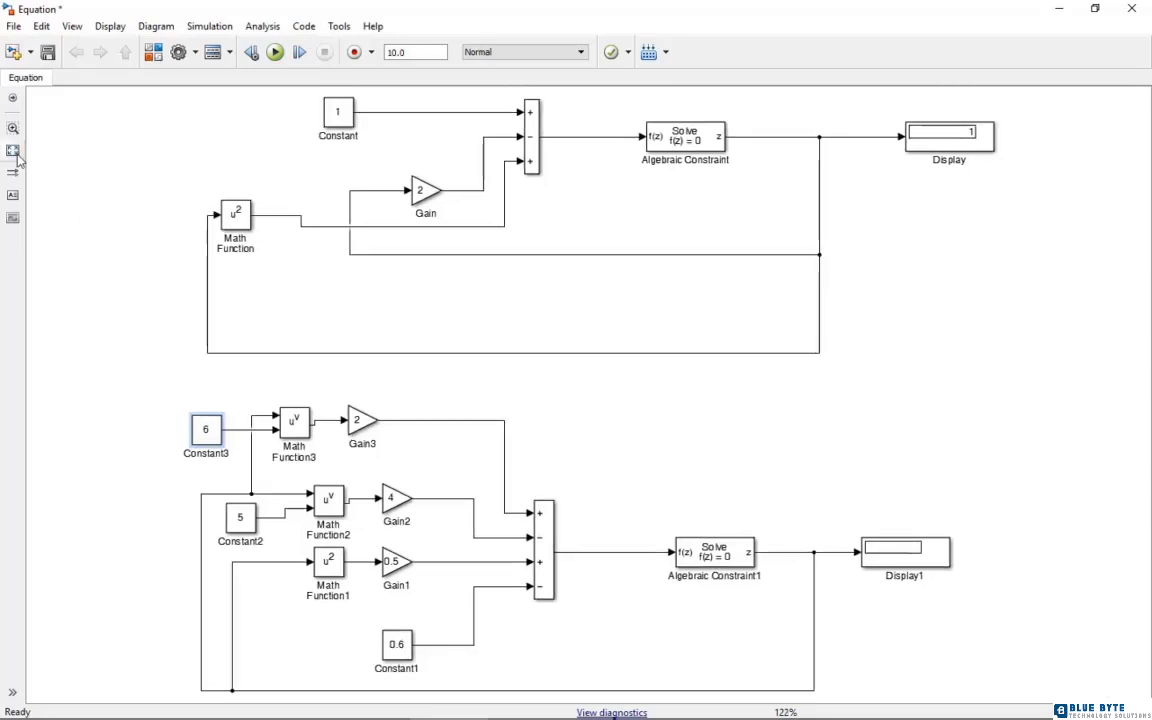
{"action": "left_click", "coordinate": [274, 55]}
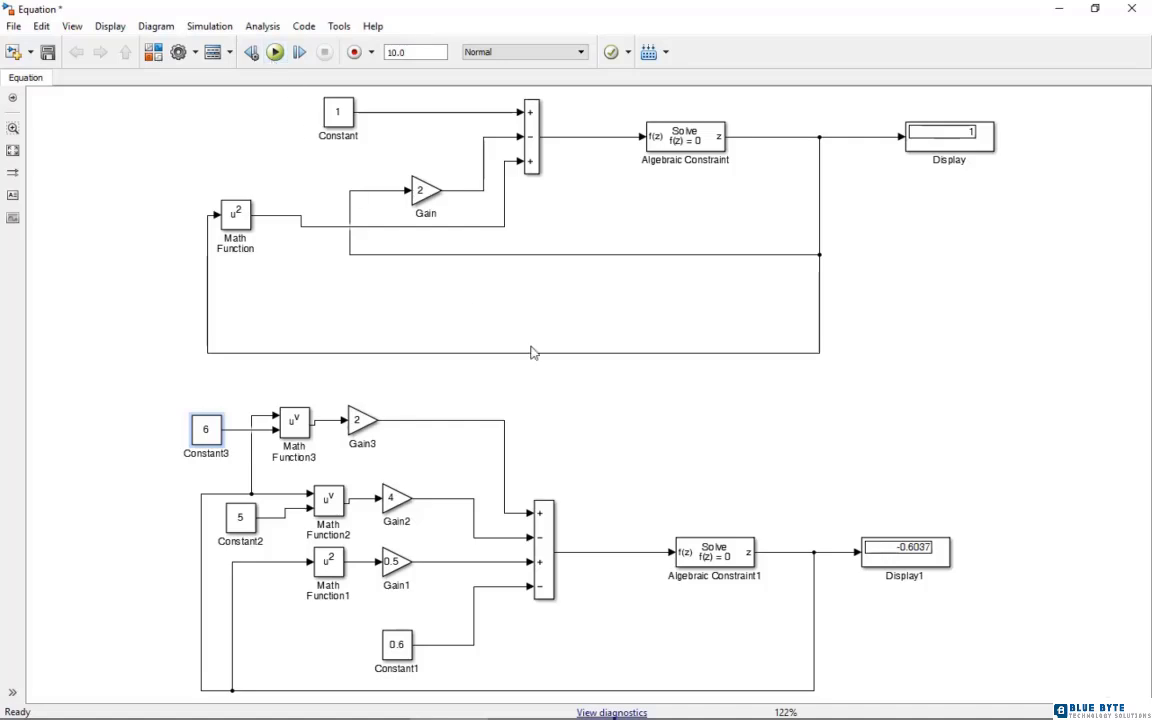
{"action": "left_click", "coordinate": [915, 573]}
{"action": "left_click_drag", "start_coordinate": [951, 569], "coordinate": [968, 576]}
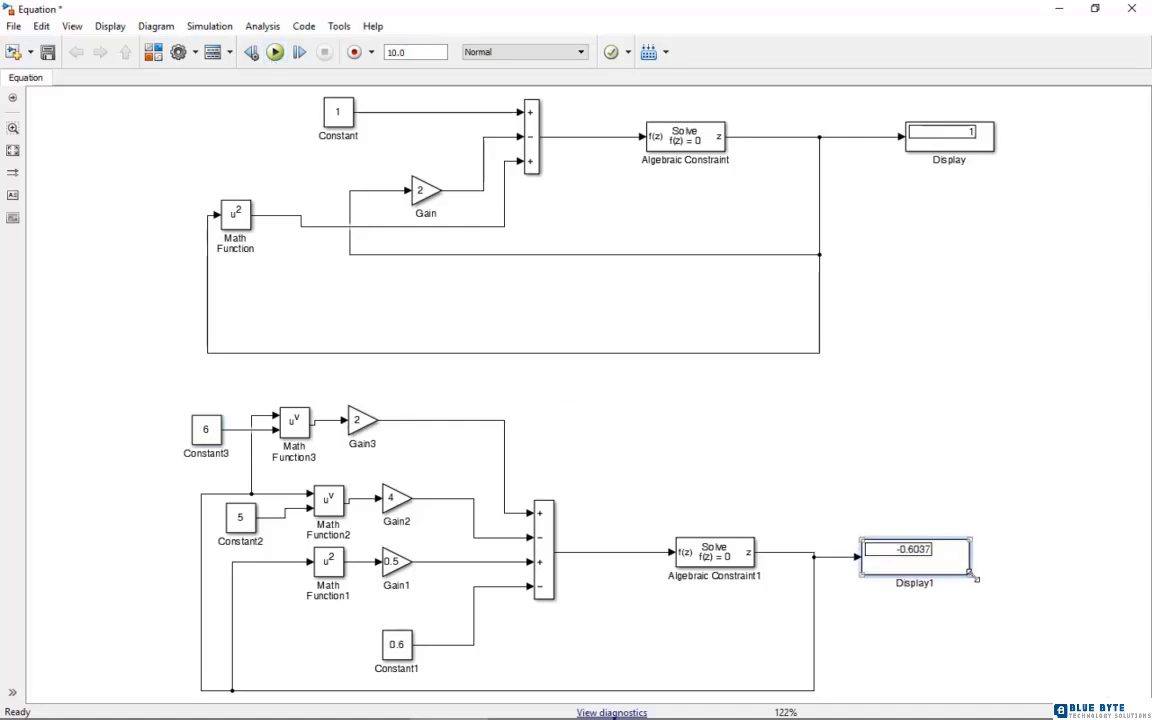